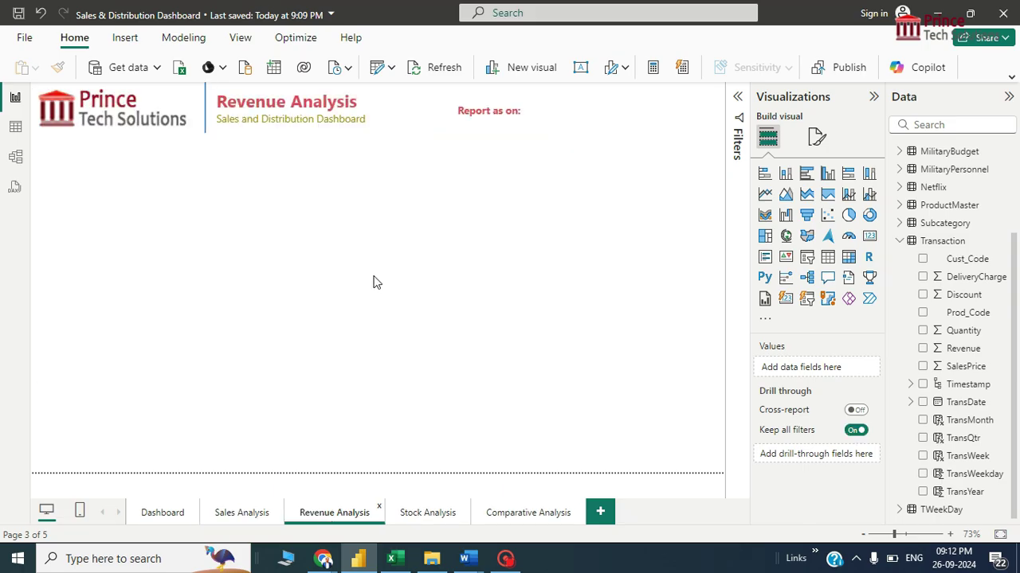
Show the Transaction table in Table view at TransDate and add a new calculated column.
click(17, 558)
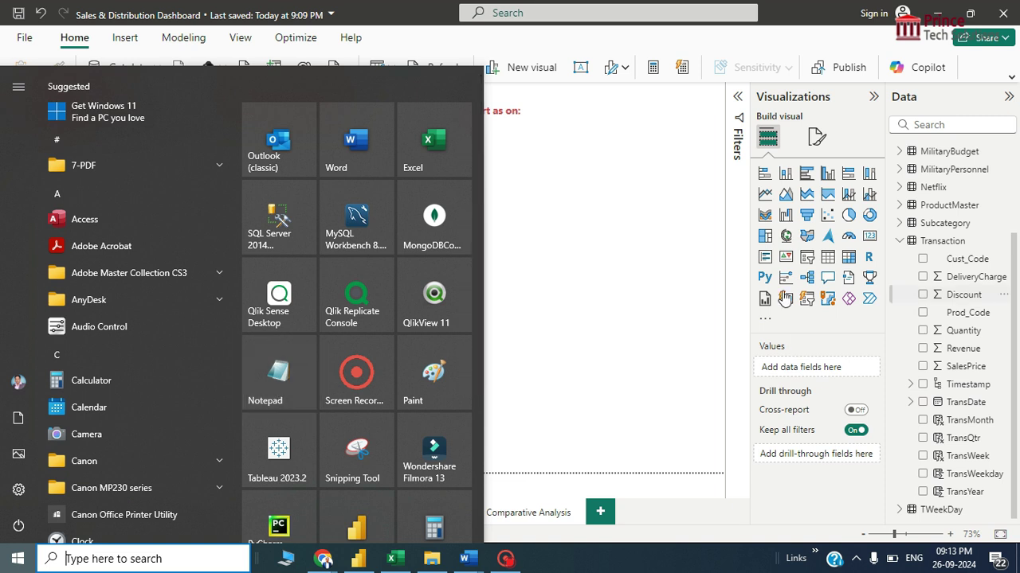
click(625, 306)
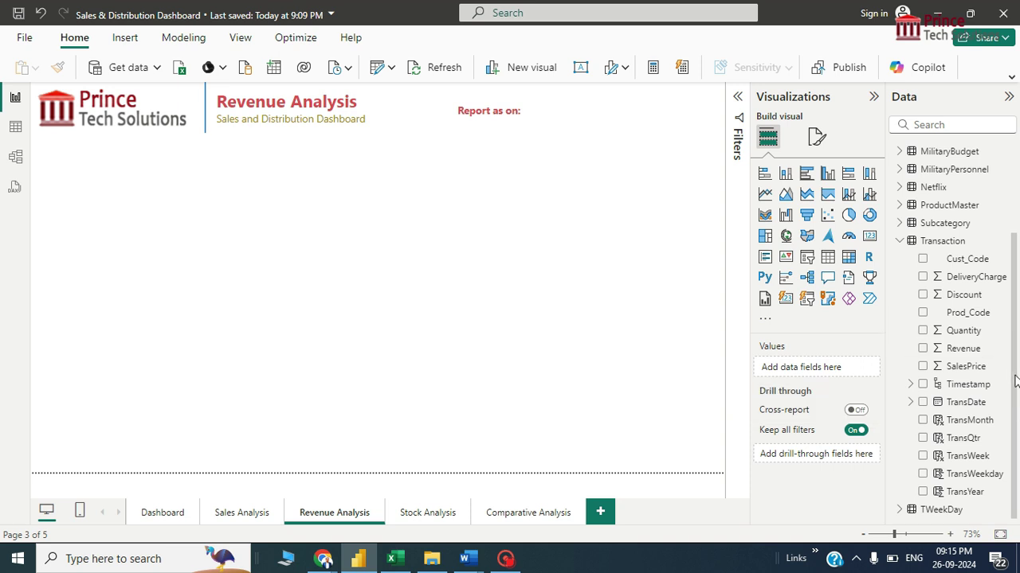
click(966, 402)
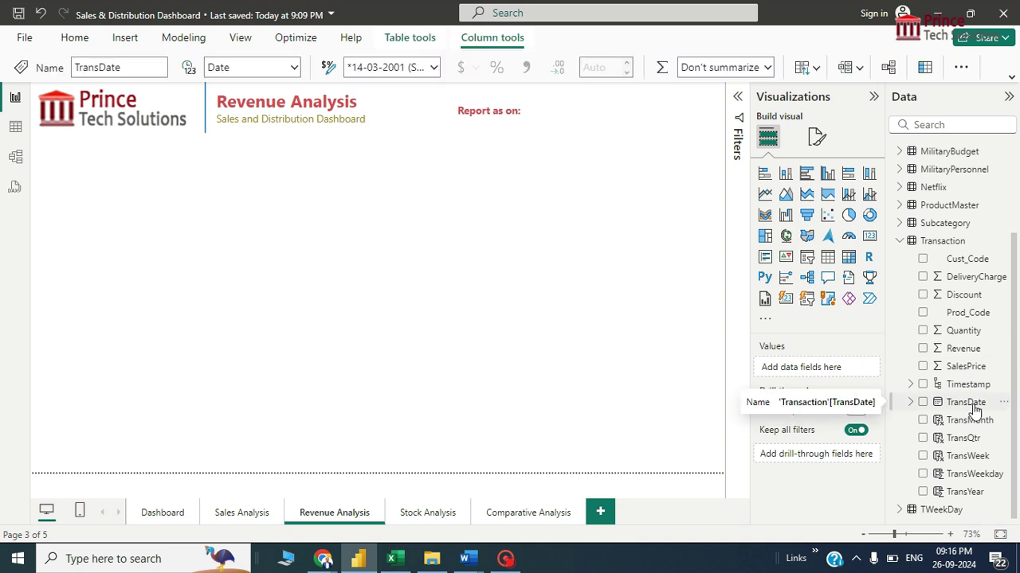
click(14, 129)
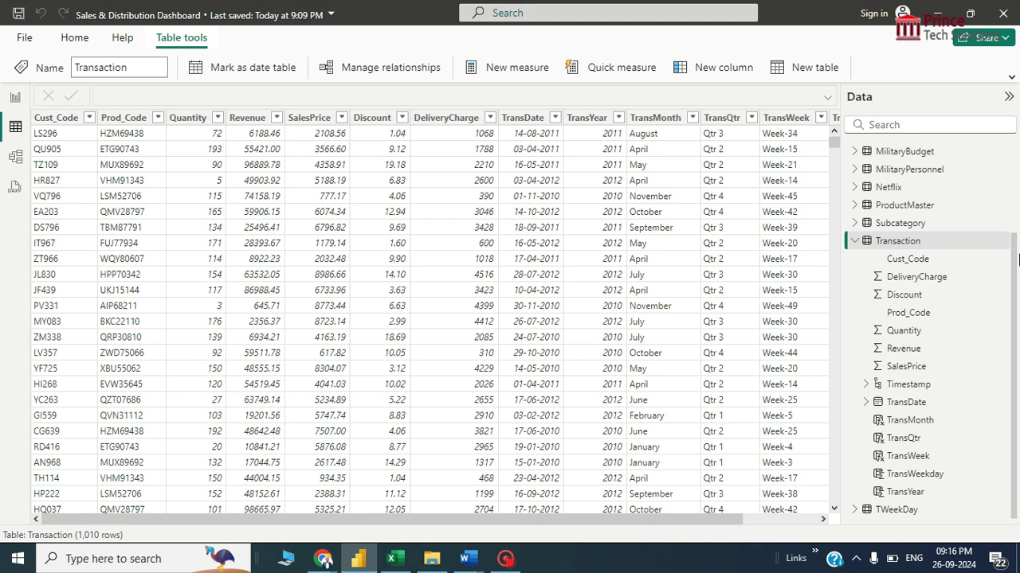
click(914, 403)
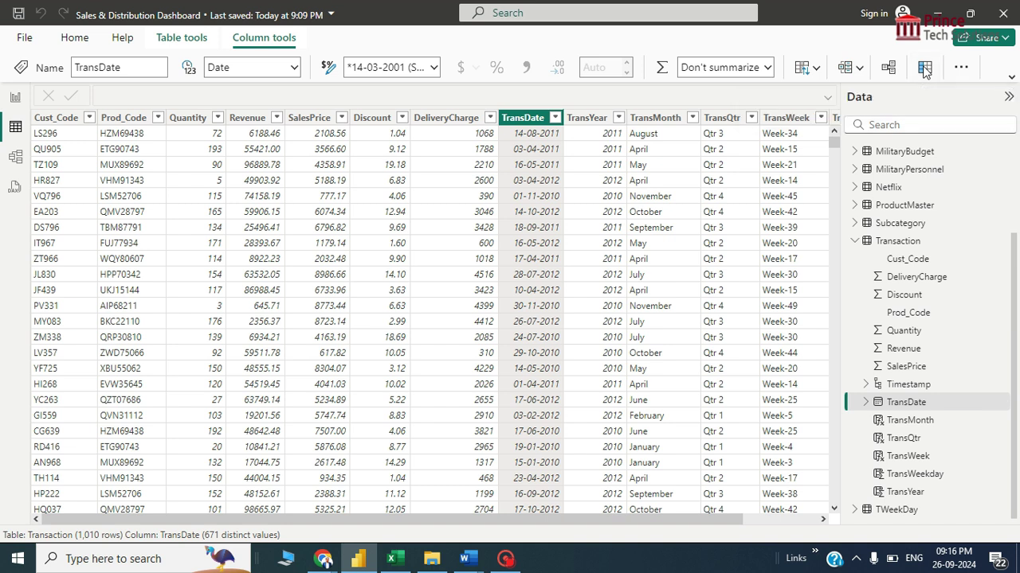
click(924, 68)
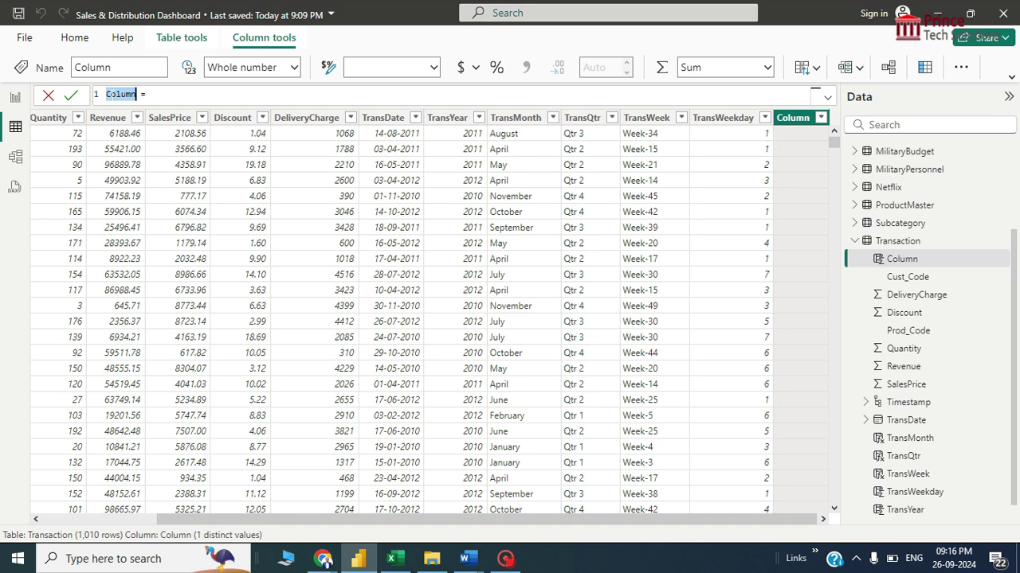
Begin the column formula as Month-Year = 'Transaction'[TransDate].[Month].
text(Month-Year)
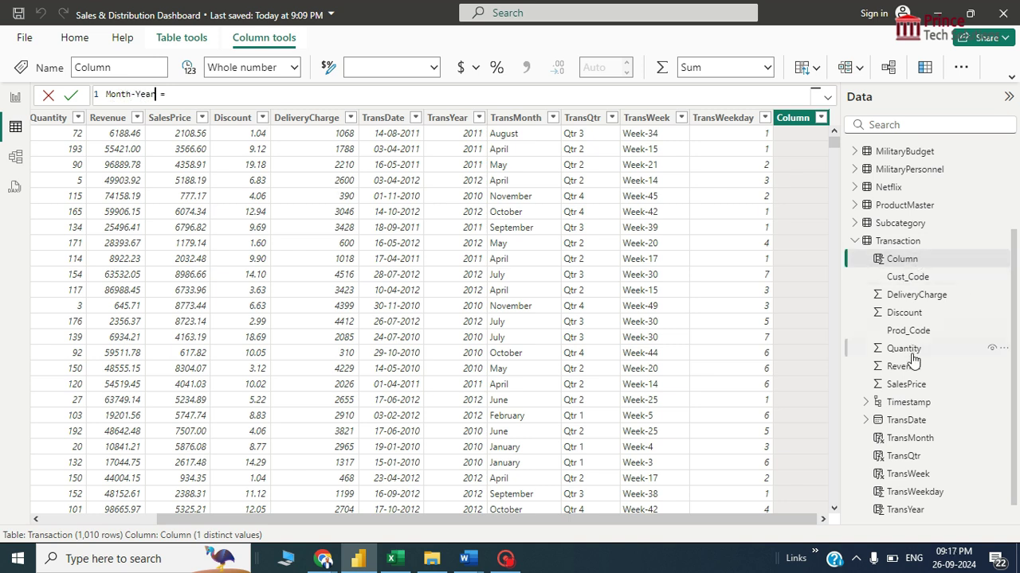
click(237, 94)
click(827, 98)
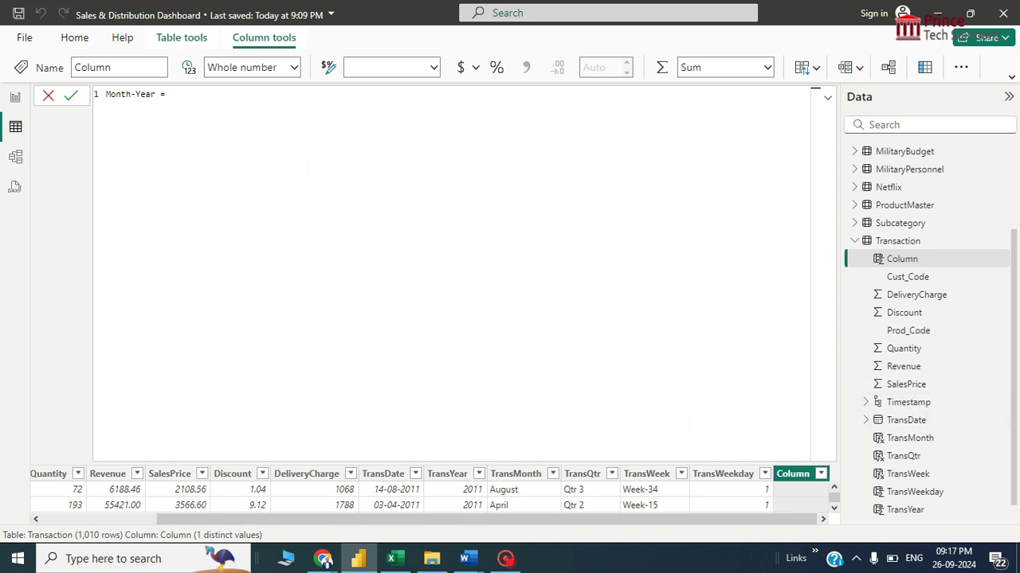
text(tran)
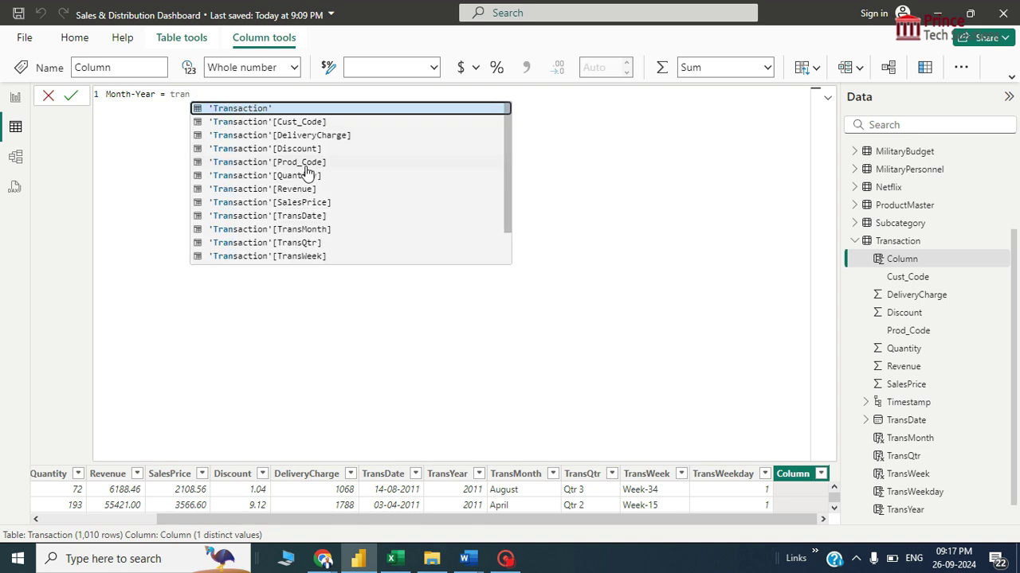
key(Down)
key(Down)
key(Down)
key(Down)
key(Down)
key(Down)
key(Down)
key(Down)
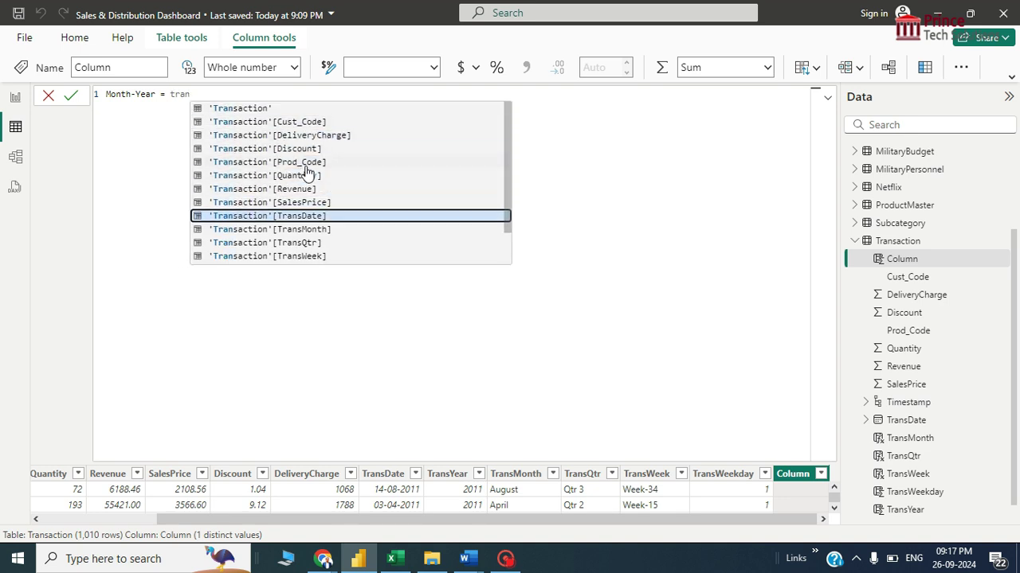
key(Tab)
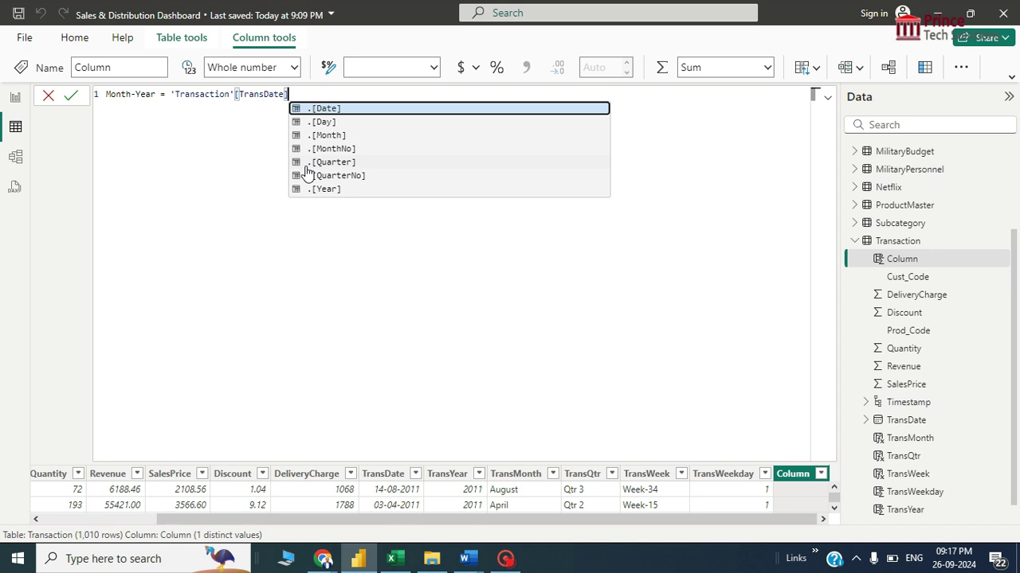
key(Down)
key(Down)
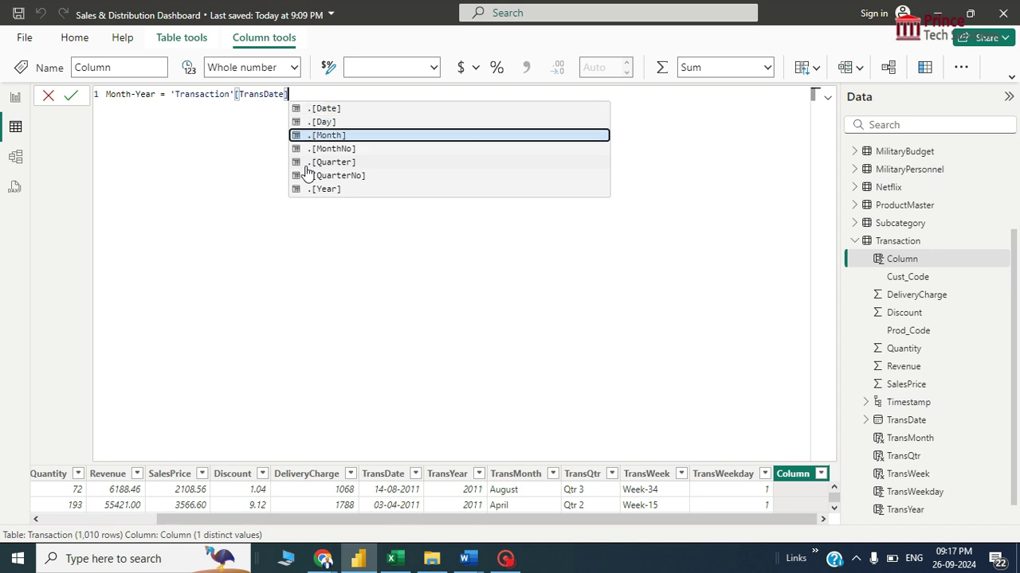
key(Down)
key(Down)
key(Down)
key(Down)
key(Down)
key(Down)
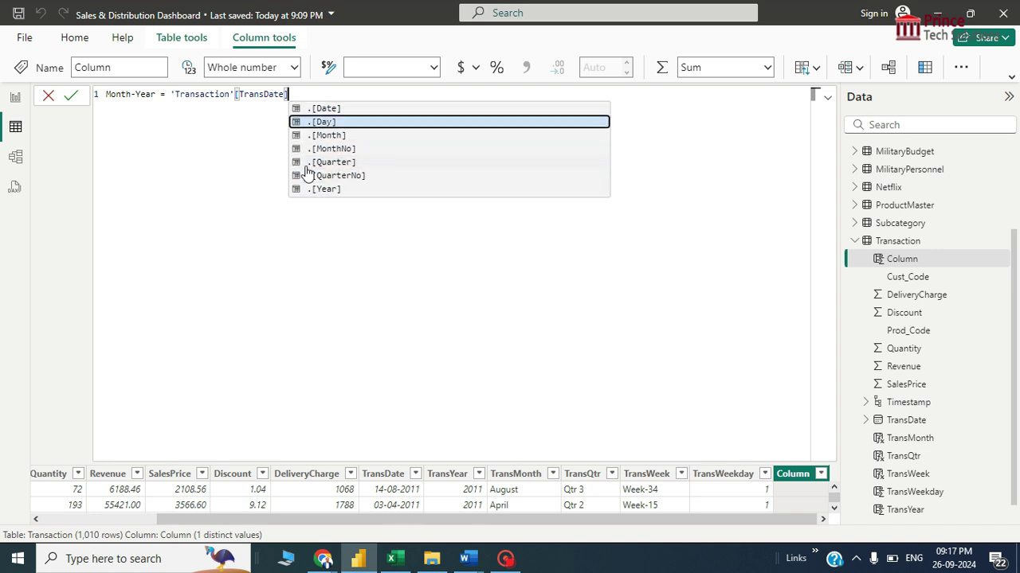
key(Down)
key(Down)
key(Up)
key(Tab)
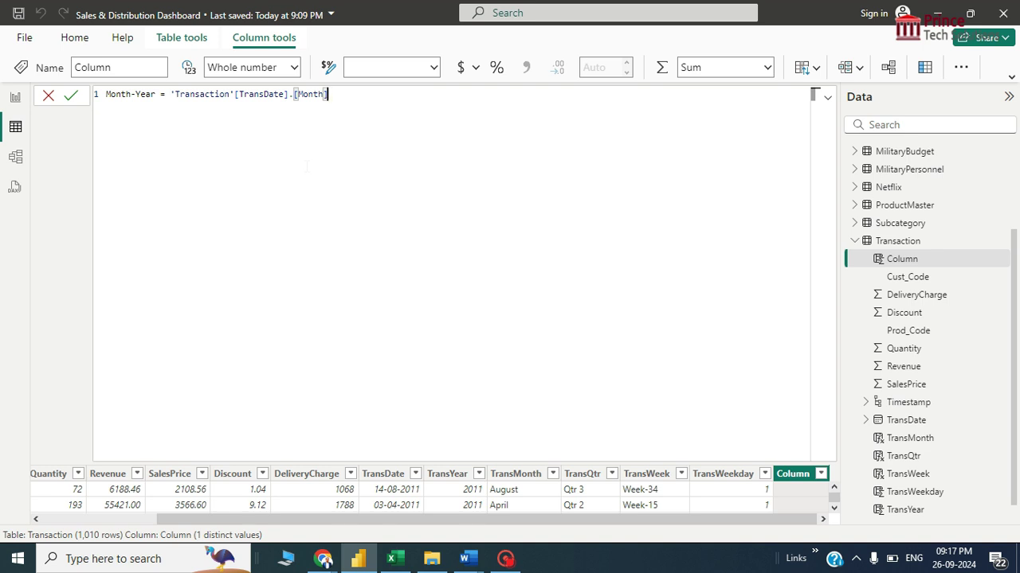
Append &"-"&'Transaction'[TransDate].[Year], commit the column, and check the new Month-Year field.
text(&)
text("-"&'Transaction'[TransDate])
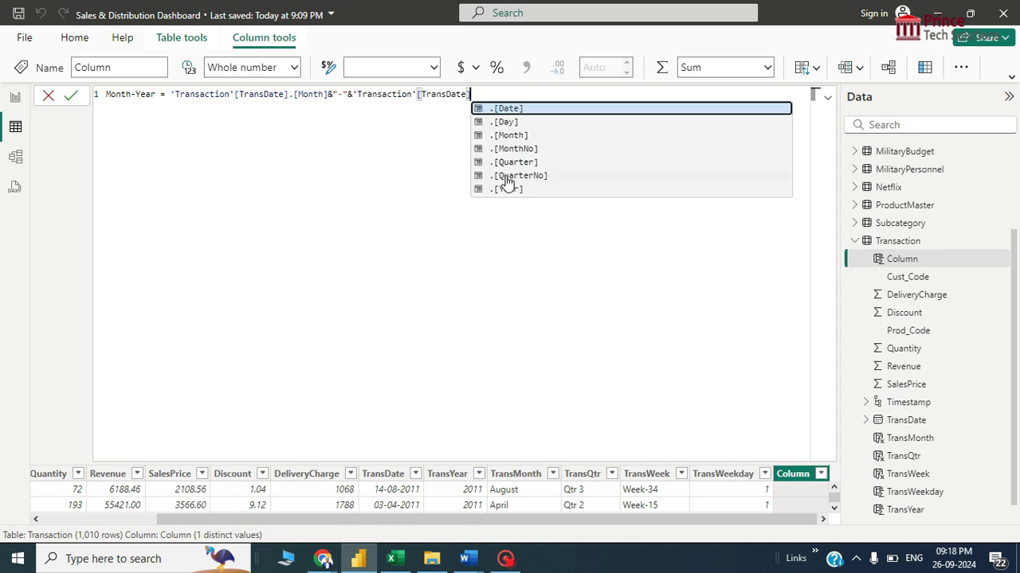
click(518, 190)
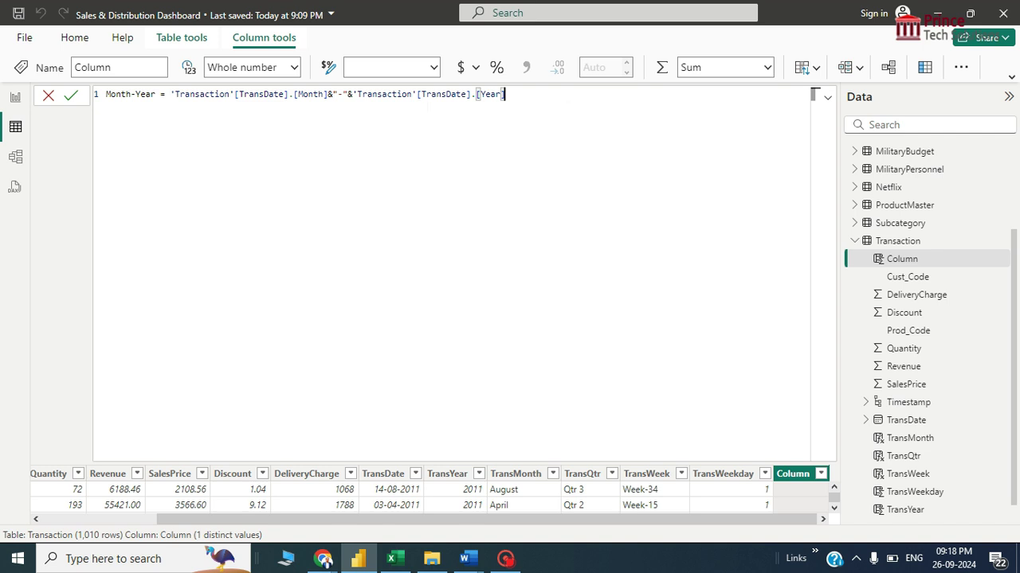
key(Return)
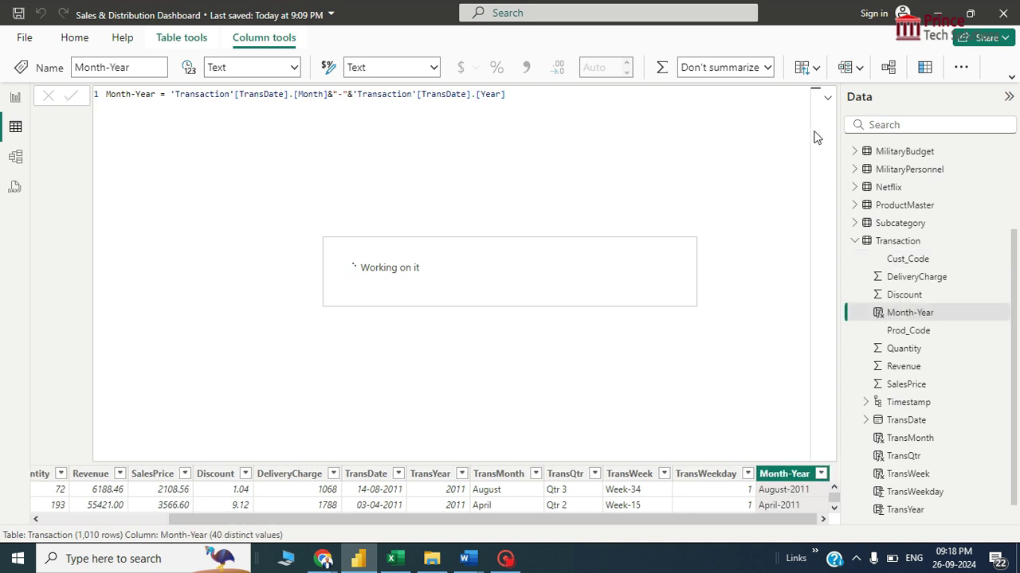
click(916, 313)
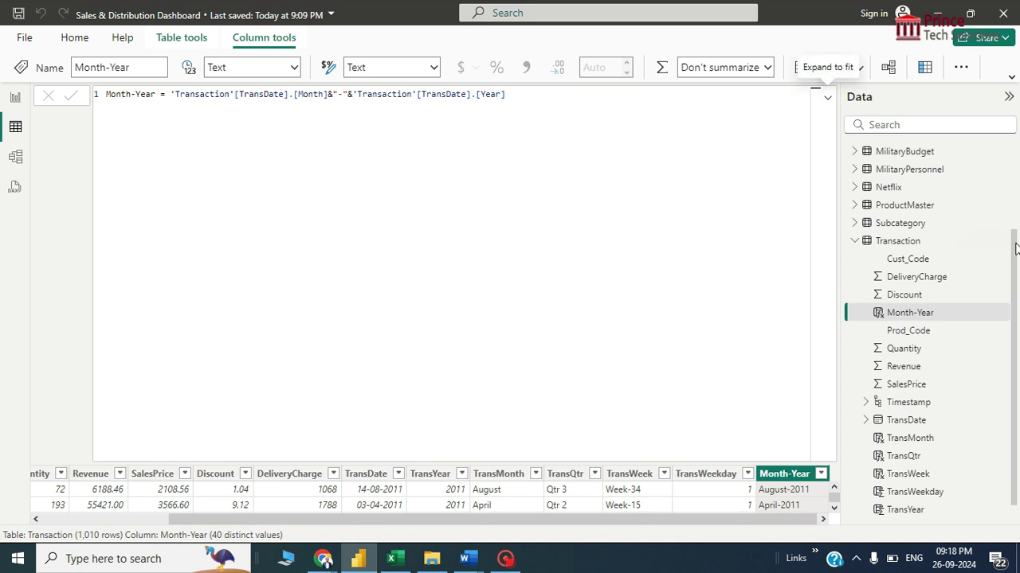
click(898, 241)
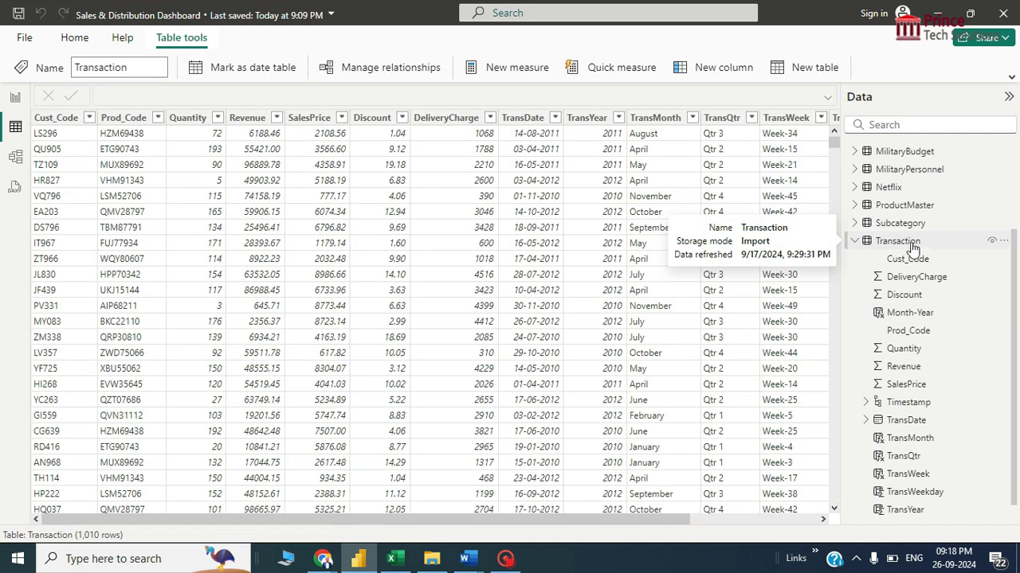
Create a new Transaction measure and name it Rolling Sum of 3 Month.
click(502, 70)
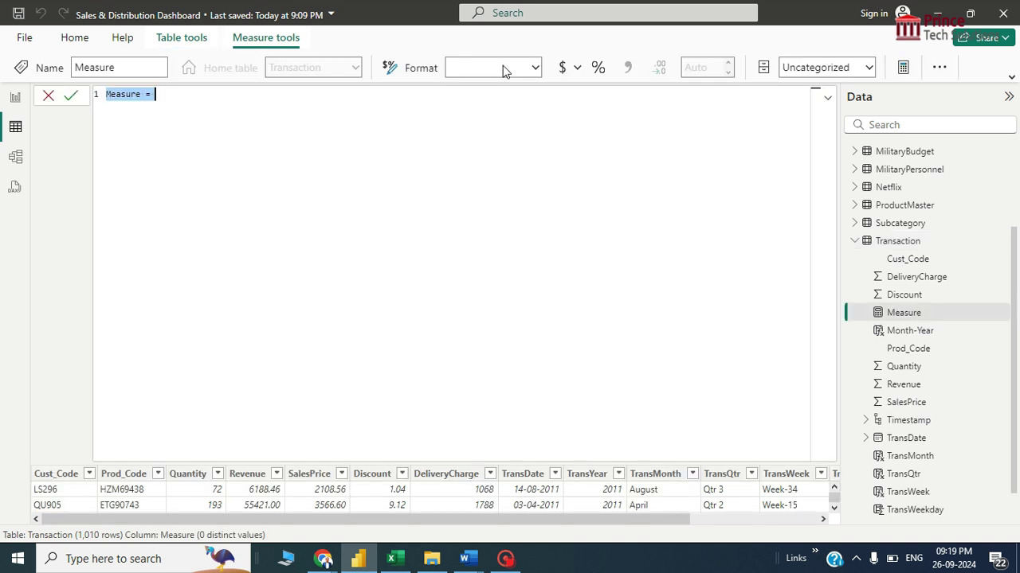
click(135, 94)
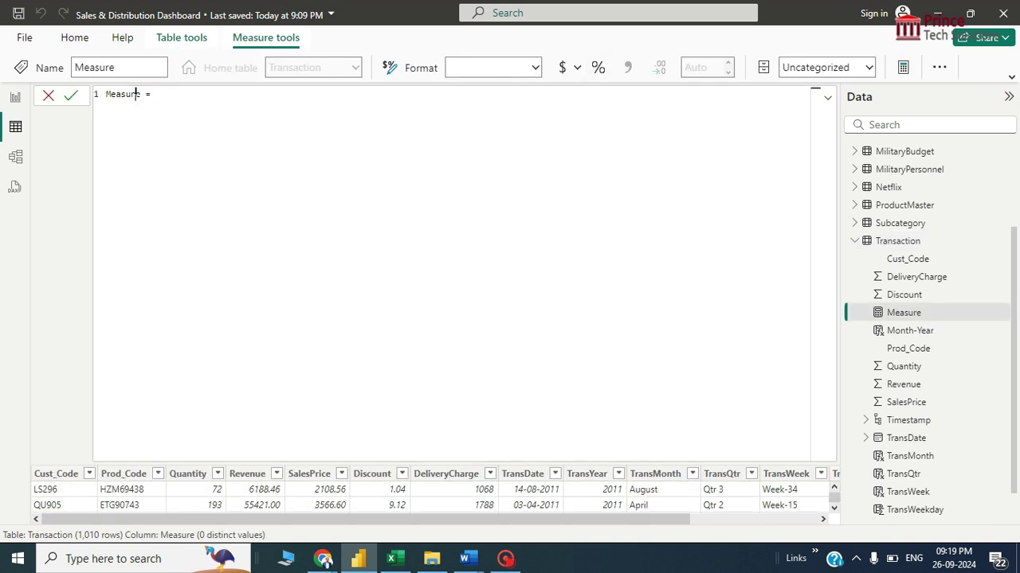
double_click(135, 94)
text(Sum of)
key(Home)
text(Rolling)
key(End)
key(Left)
key(Left)
key(Left)
text(3 MOnth)
key(Left)
key(Left)
key(Left)
key(BackSpace)
text(o)
Complete the name with Qty and start the formula with CALCULATE(.
key(Left)
key(Left)
key(Left)
key(Left)
key(Left)
key(Left)
key(Left)
key(Left)
key(Left)
key(Left)
key(Left)
key(Left)
key(Left)
key(Left)
key(Right)
key(Right)
key(Right)
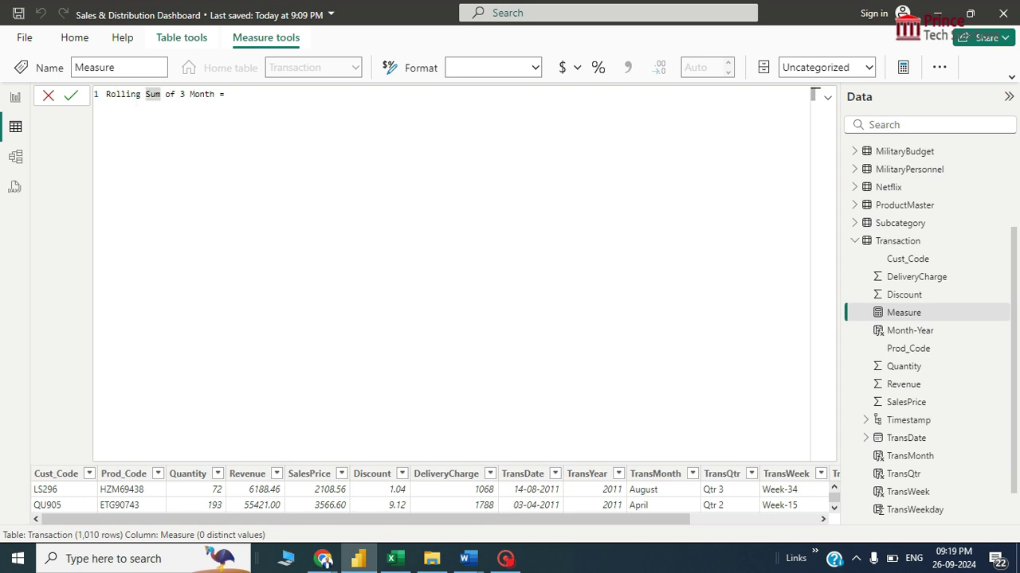
key(End)
key(Left)
key(Left)
text(Qty)
key(End)
text(ca)
key(Tab)
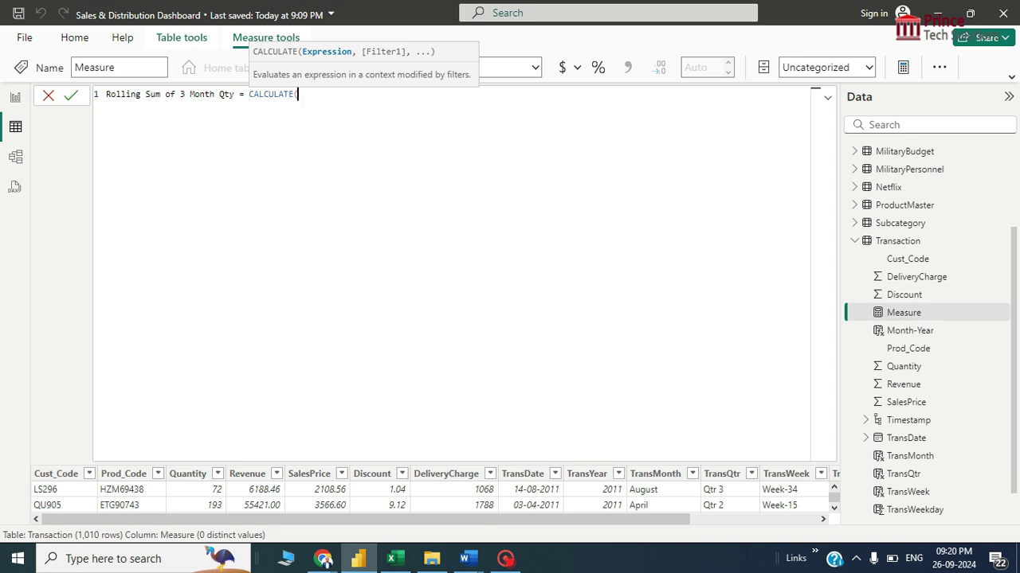
Put SUM('Transaction'[Quantity]) inside CALCULATE and begin the date filter argument.
text(sum)
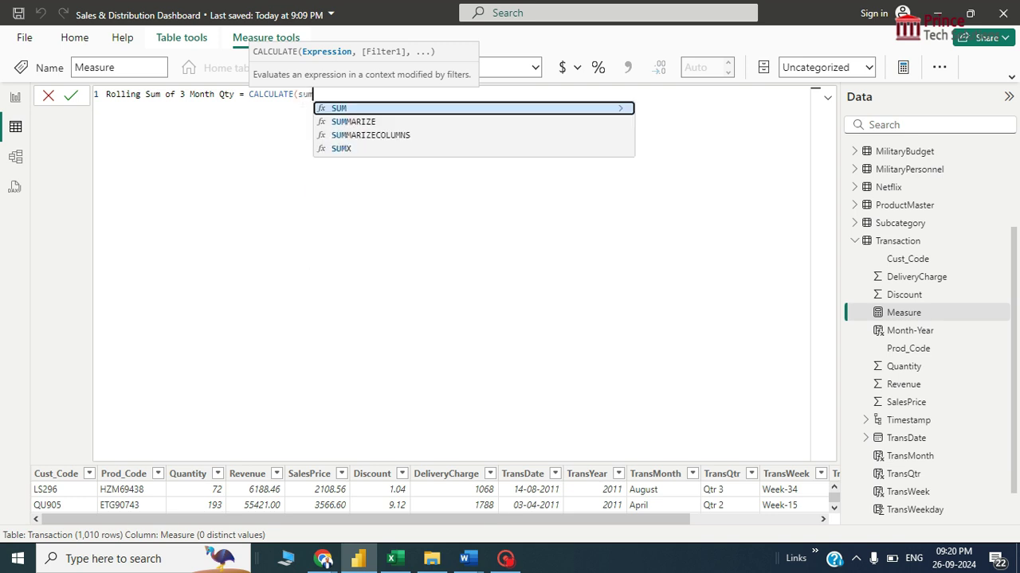
key(Tab)
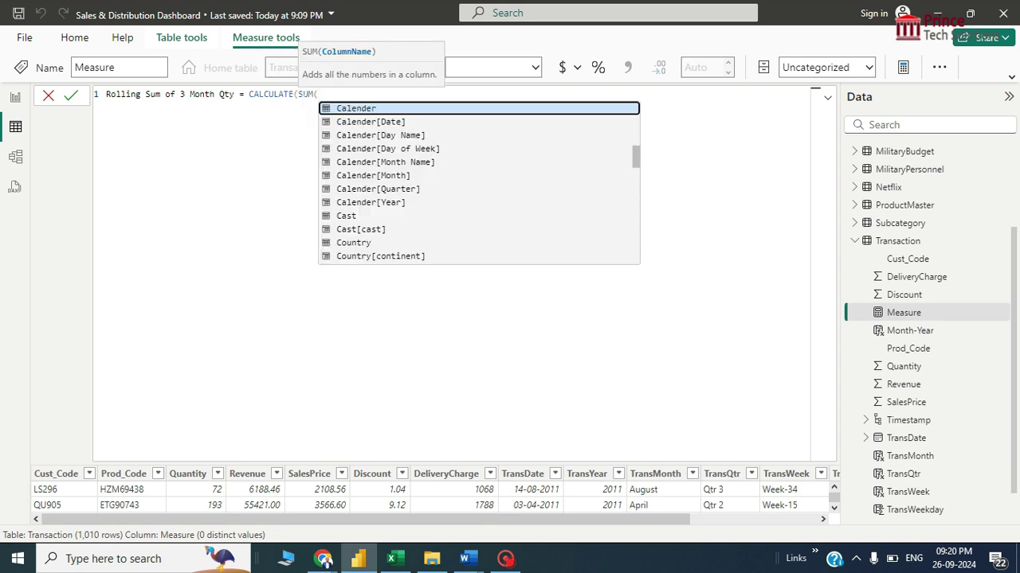
text(tran)
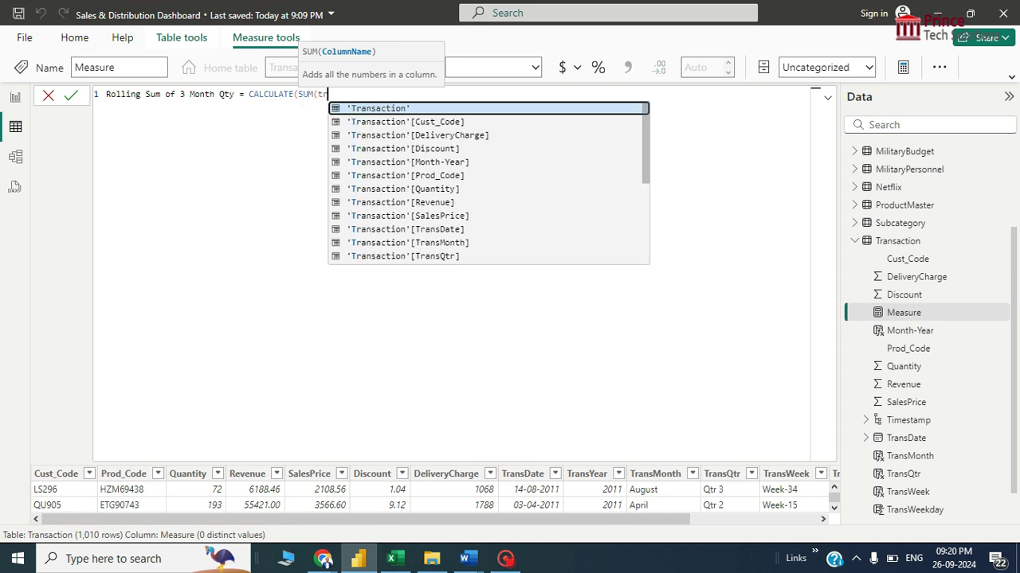
key(Down)
key(Down)
key(Down)
key(Down)
key(Down)
key(Down)
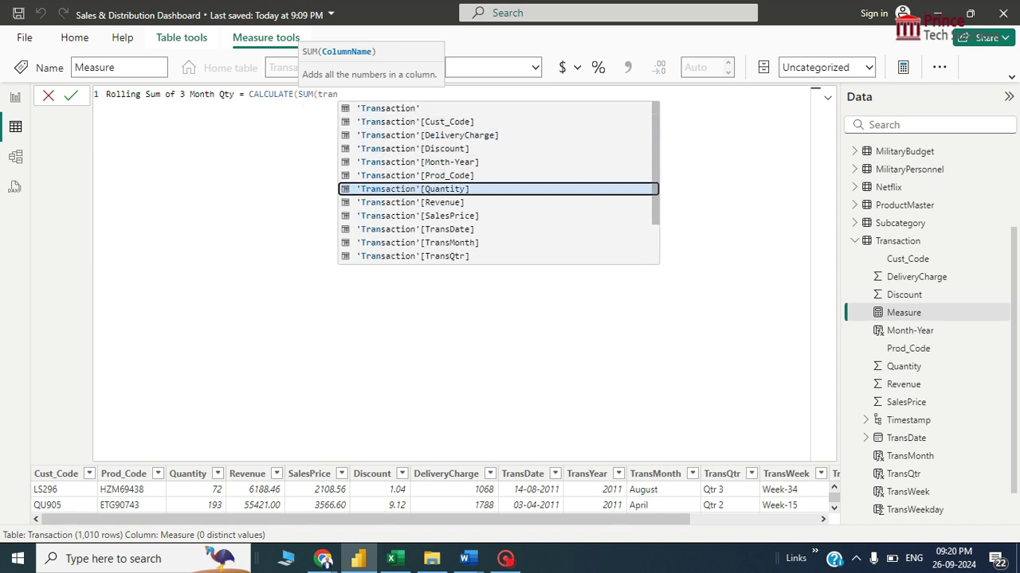
key(Tab)
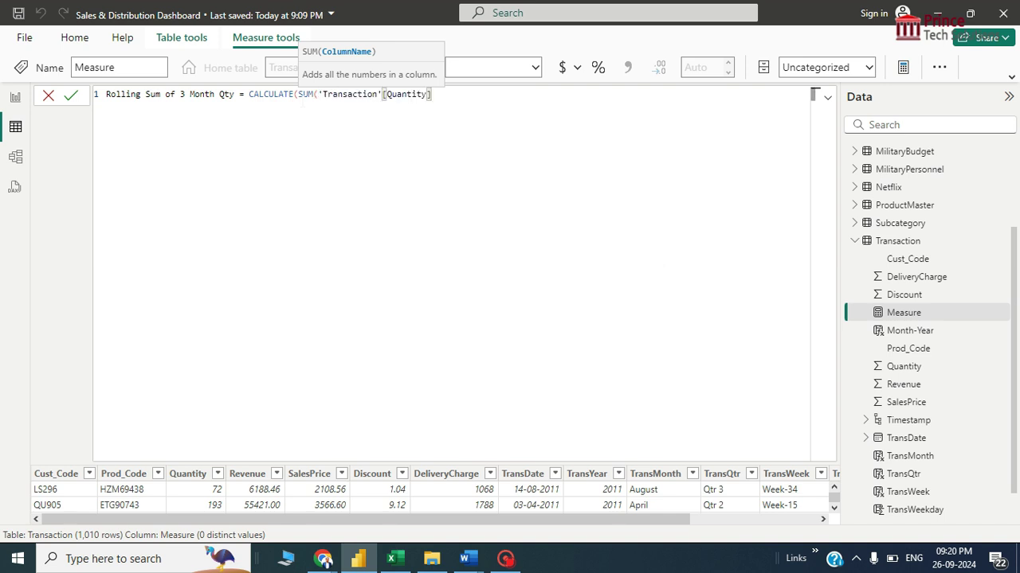
text(),)
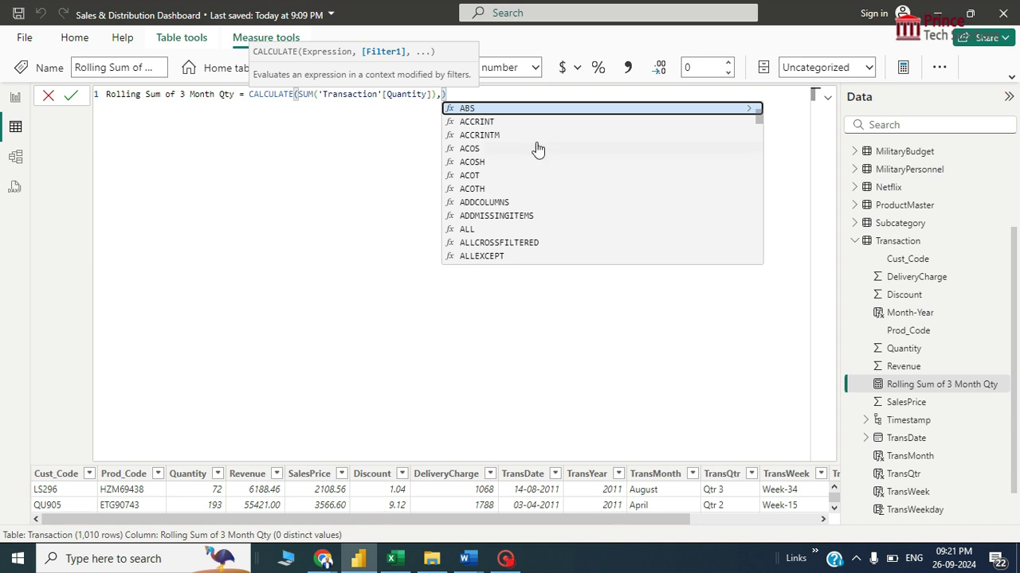
text(date)
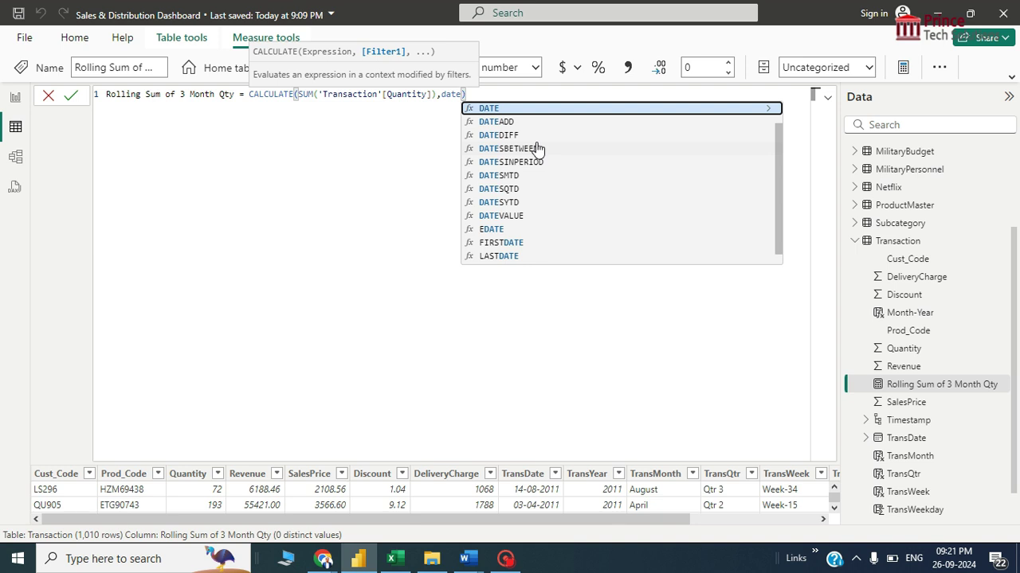
Add DATESINPERIOD over 'Transaction'[Month-Year] as CALCULATE's filter.
click(542, 162)
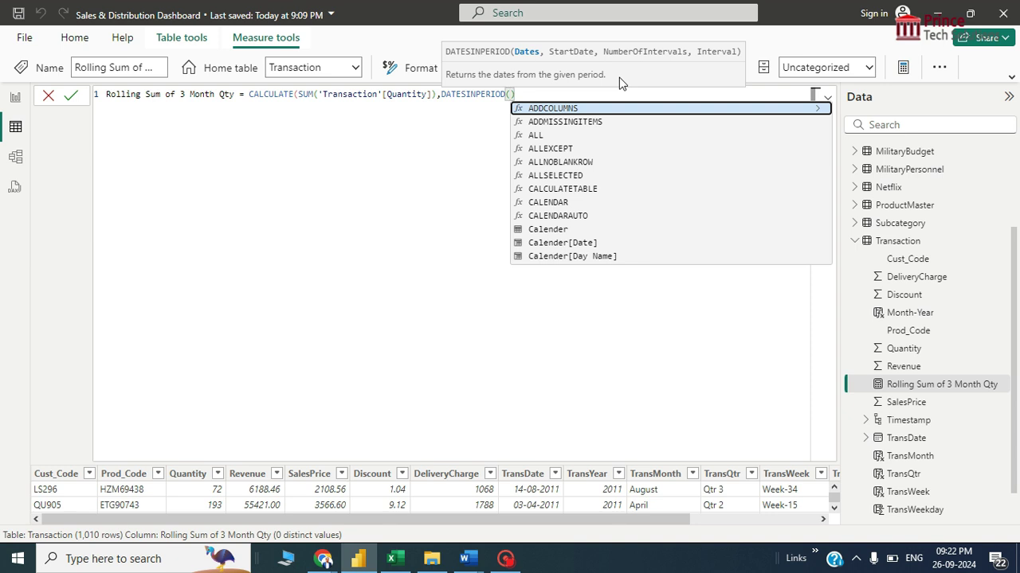
text(tran)
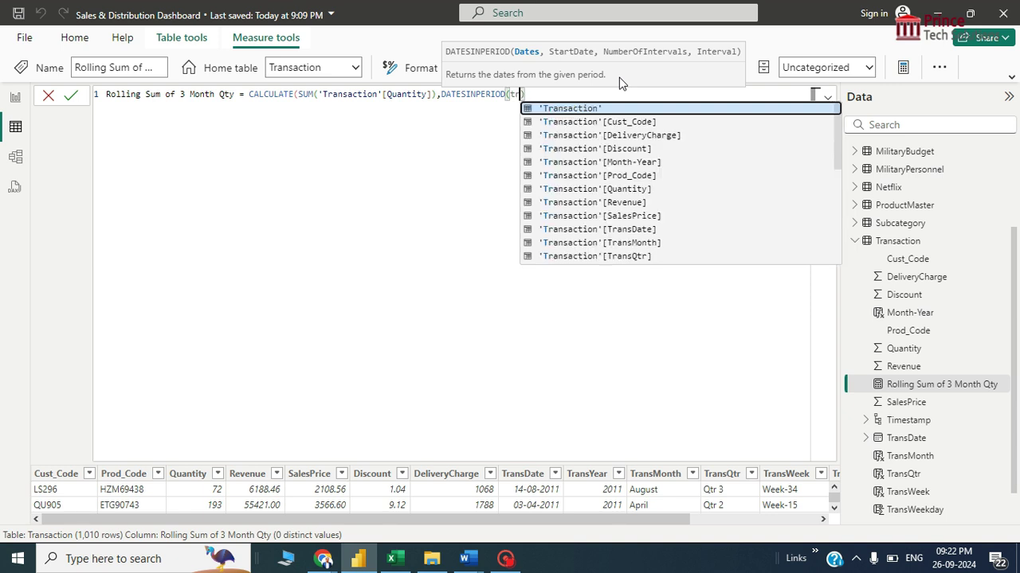
text(s)
key(Down)
key(Down)
key(Down)
key(Down)
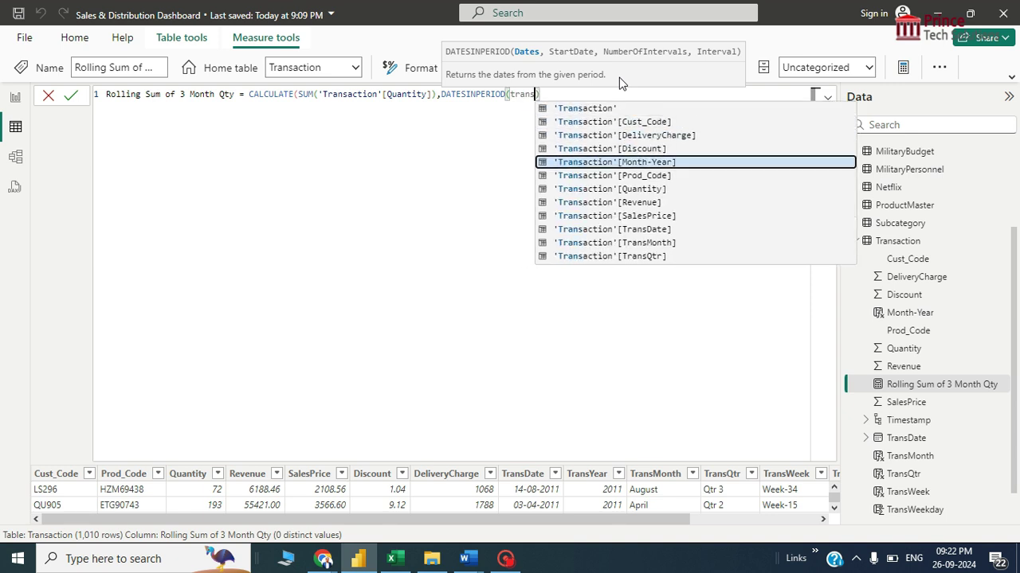
key(Tab)
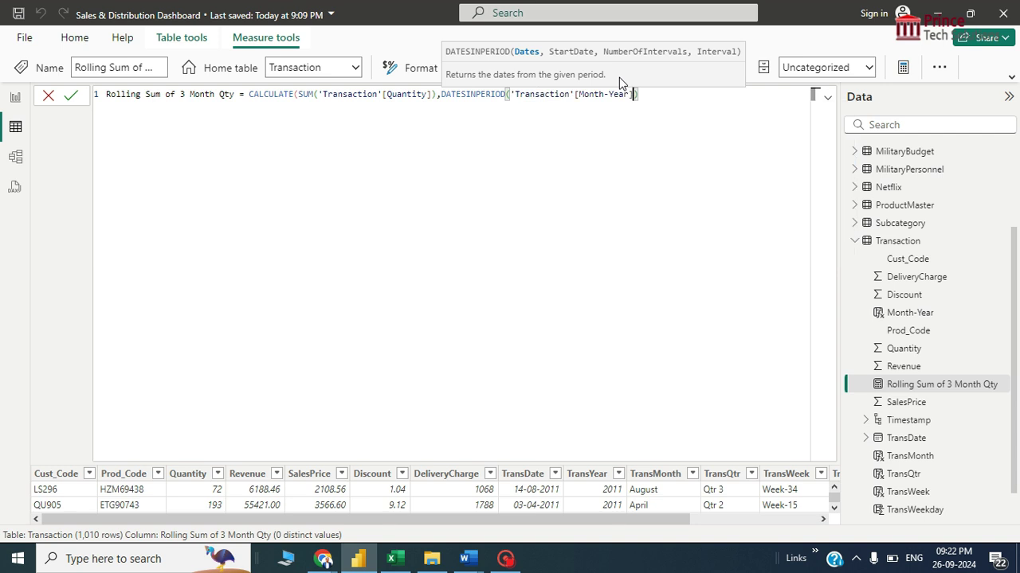
text(,)
Use LASTDATE('Transaction'[Month-Year]) as the period's start date.
text(la)
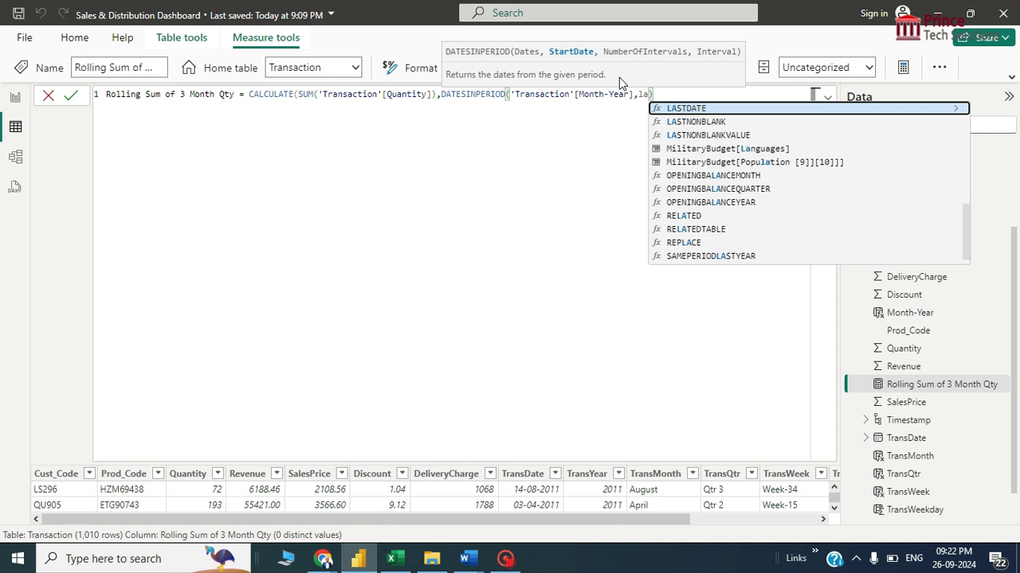
key(Tab)
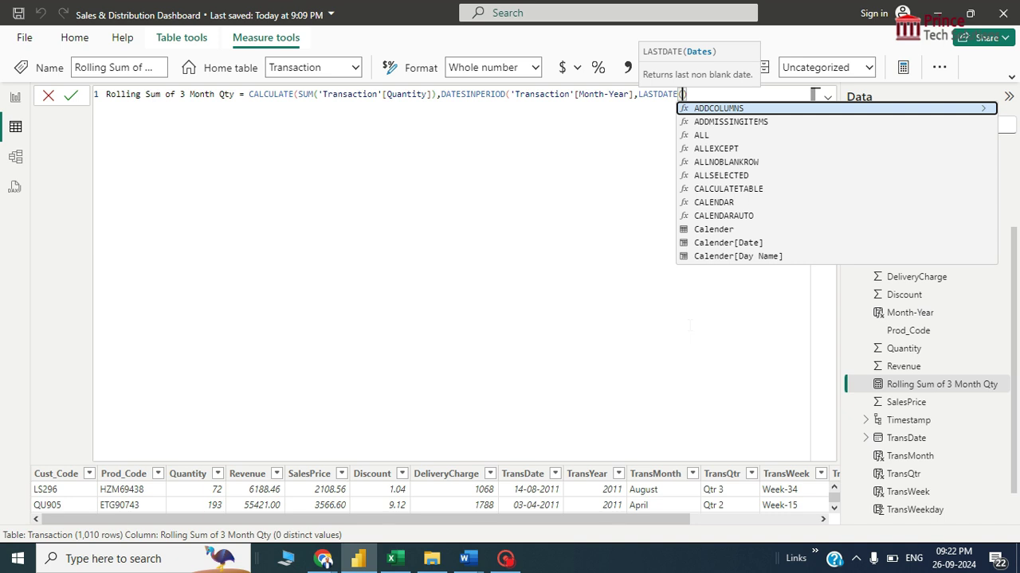
text(tran)
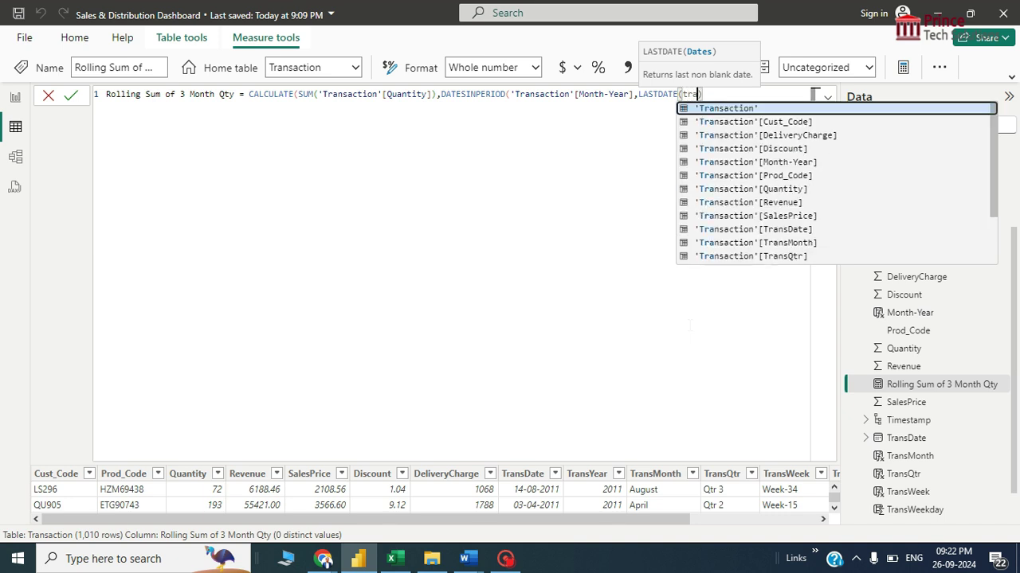
key(Down)
key(Down)
key(Down)
key(Down)
key(Up)
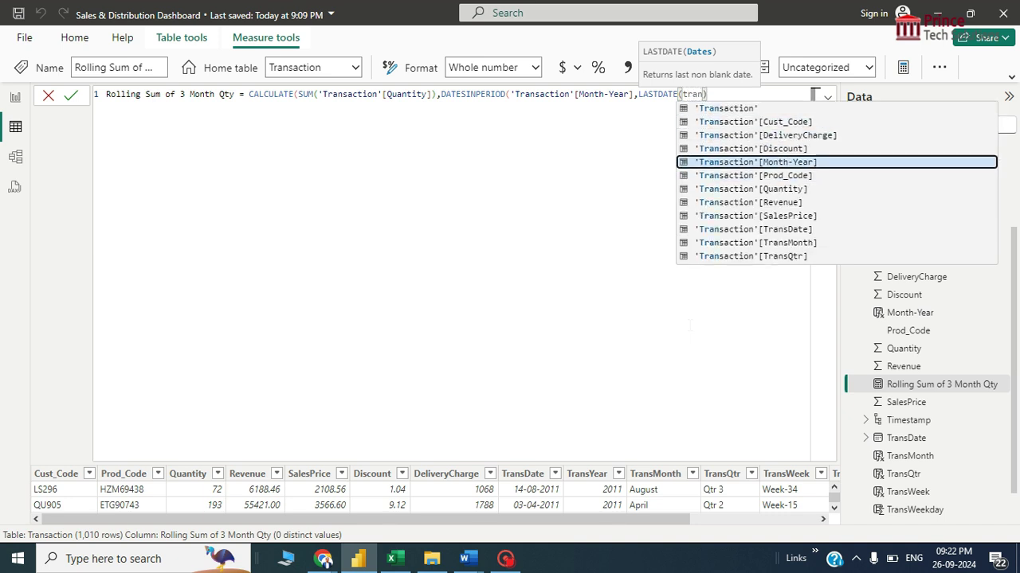
key(Tab)
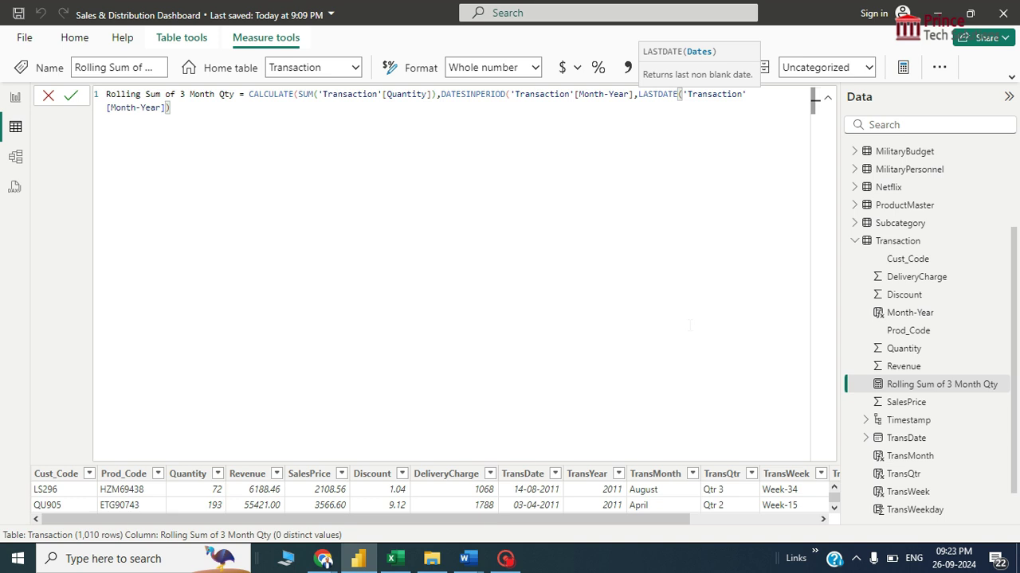
key(Right)
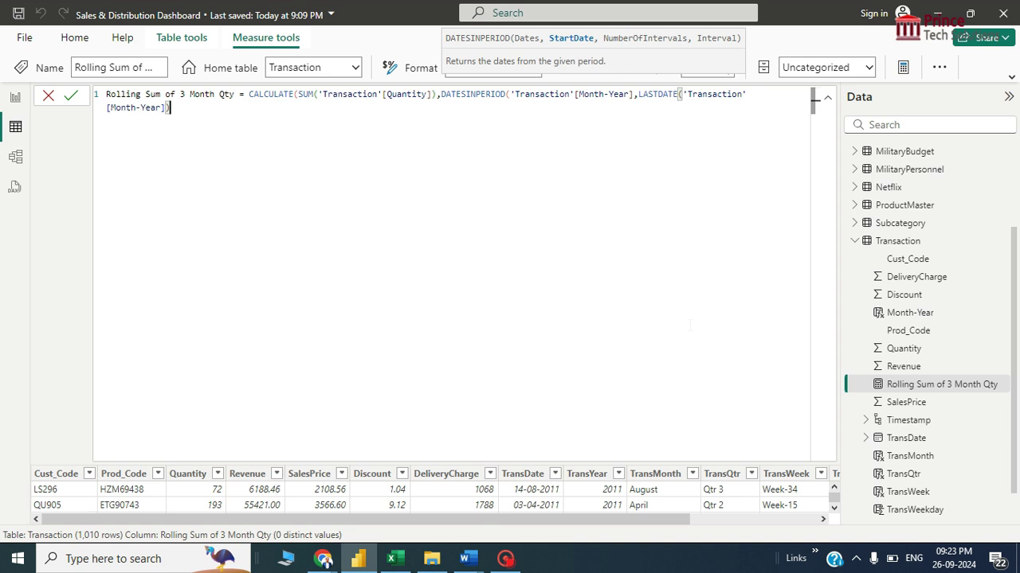
text(,-3)
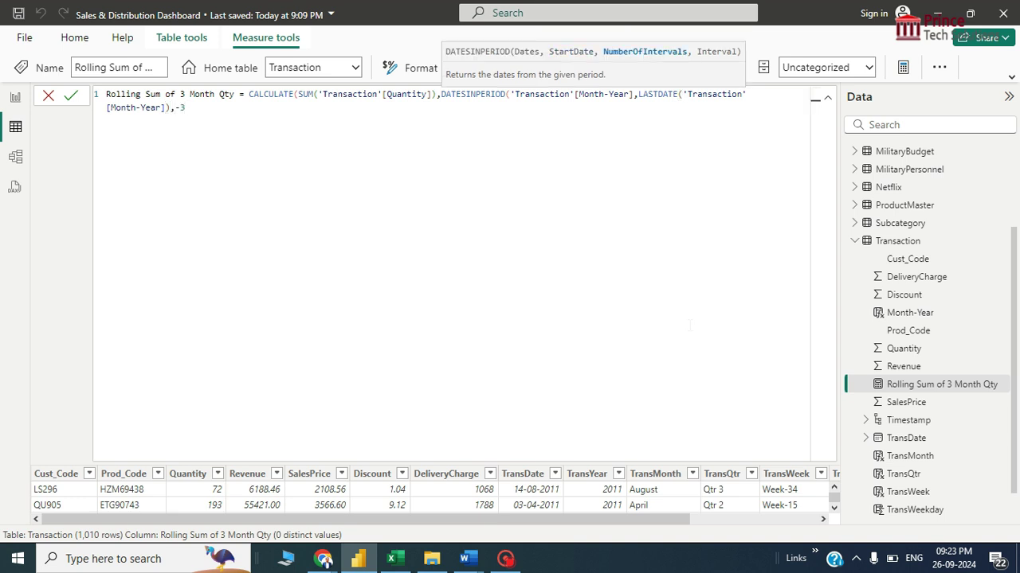
Add the -3 MONTH interval, close the parentheses, and commit the measure.
text(,)
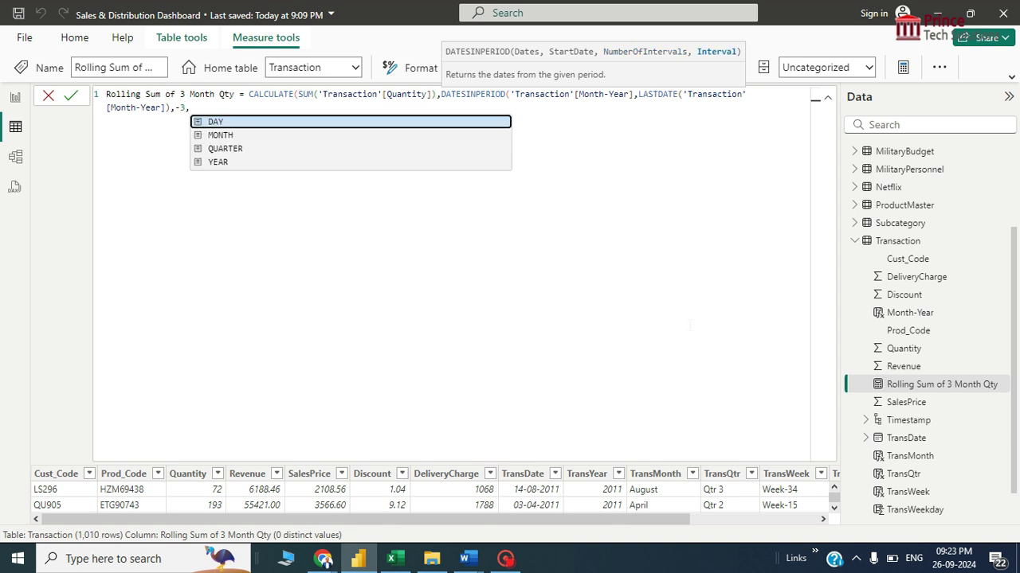
key(Down)
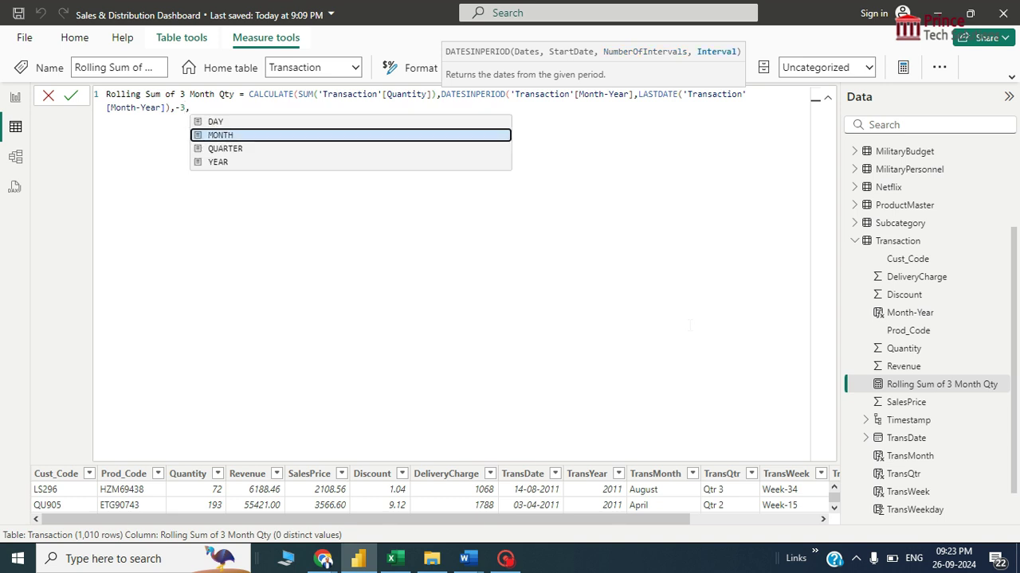
key(Tab)
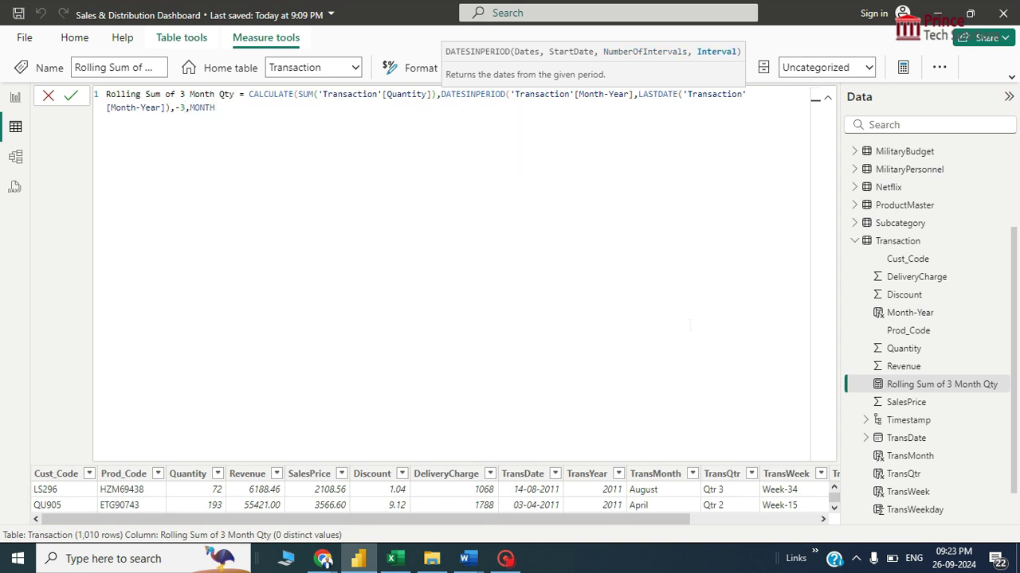
text())
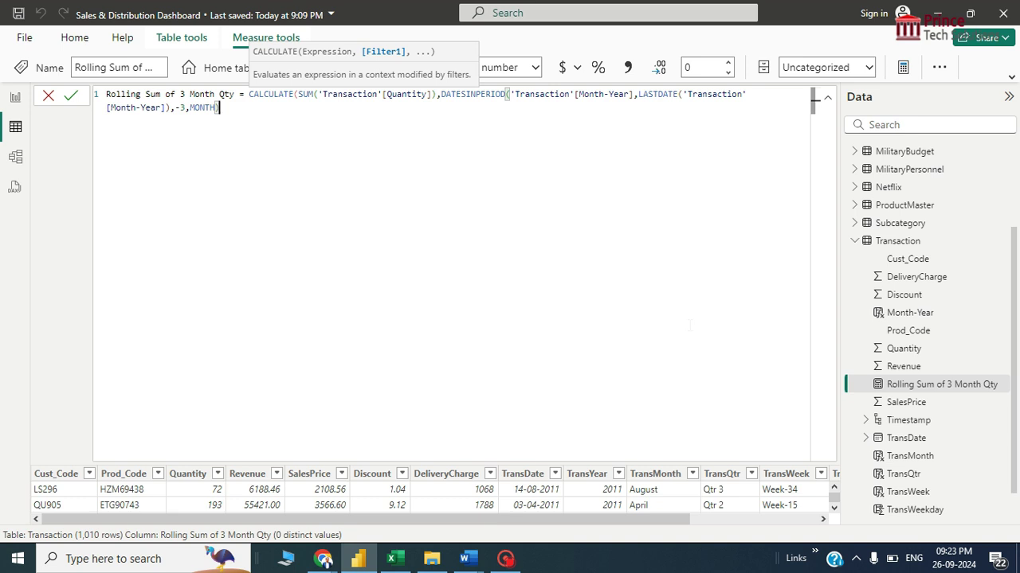
text())
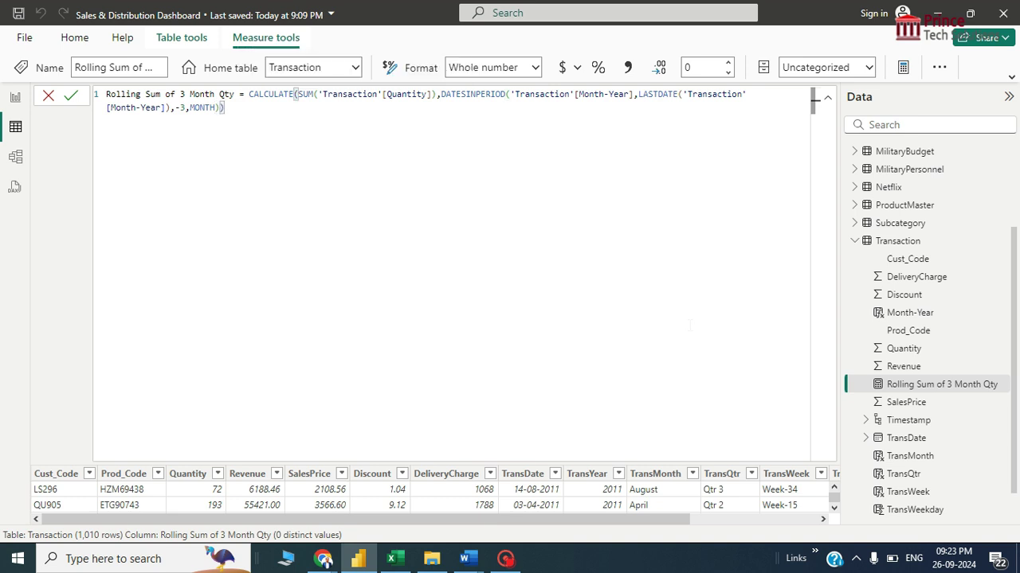
double_click(472, 94)
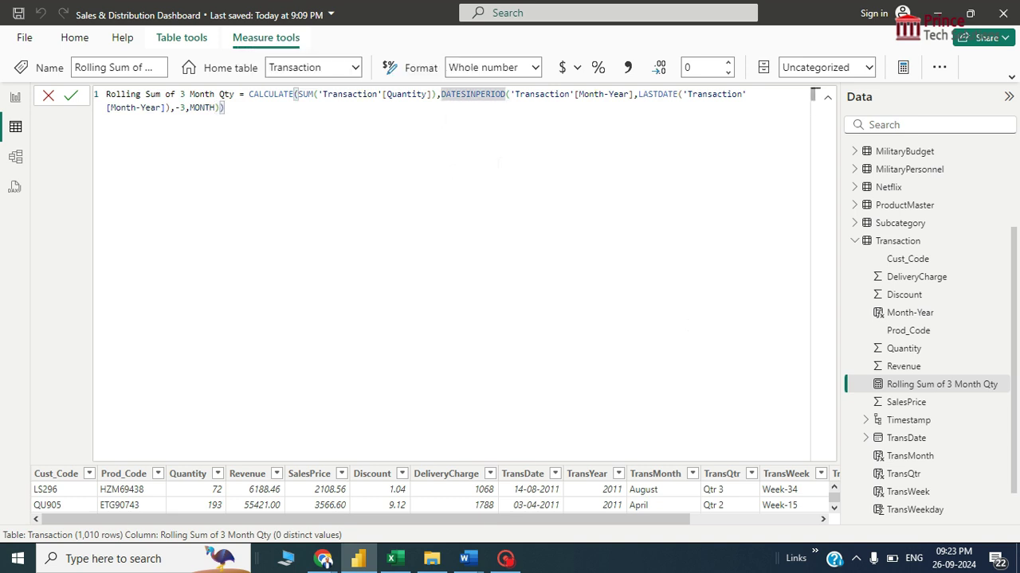
key(Return)
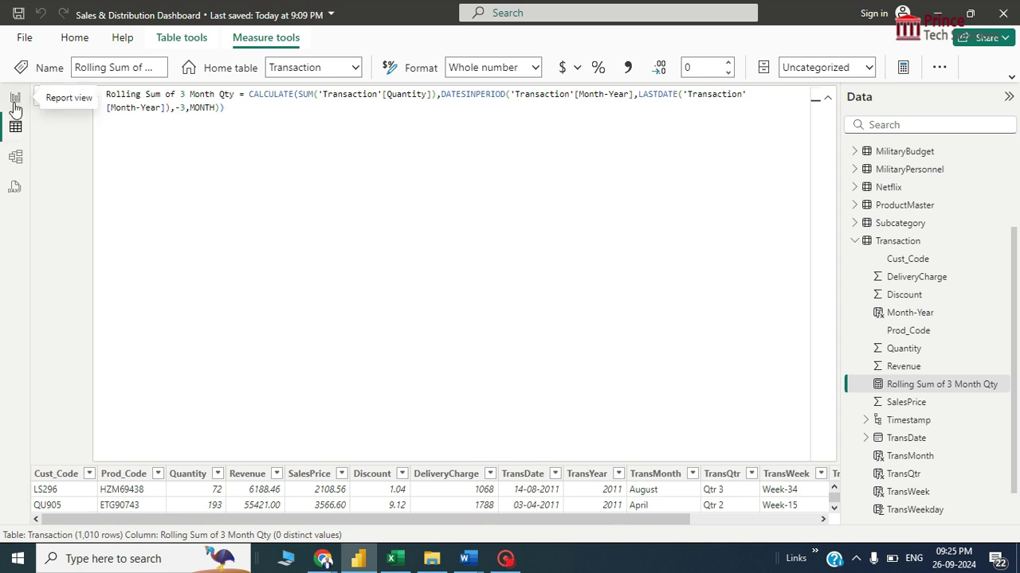
Change the Month-Year column's data type to Date.
click(907, 315)
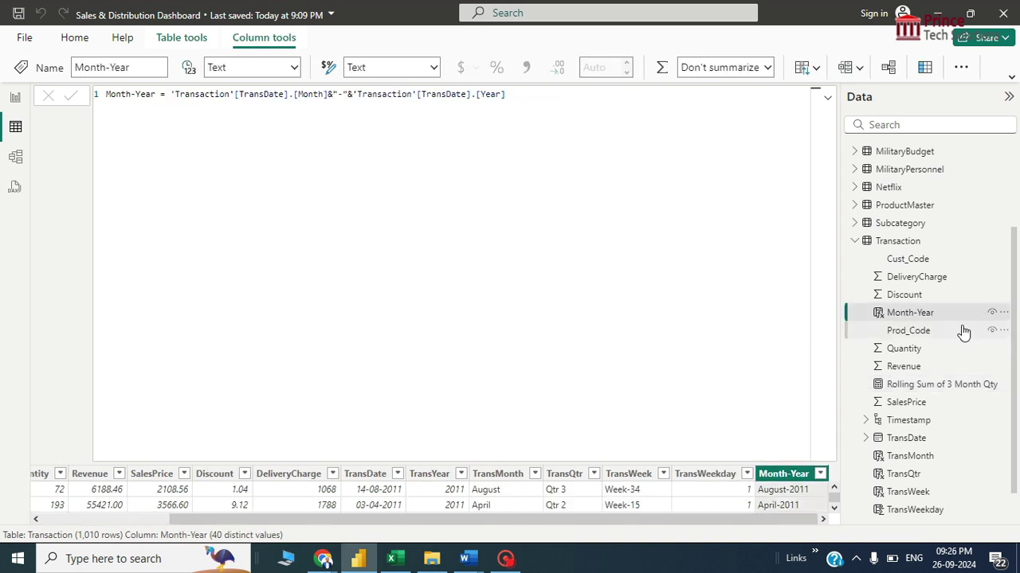
click(294, 66)
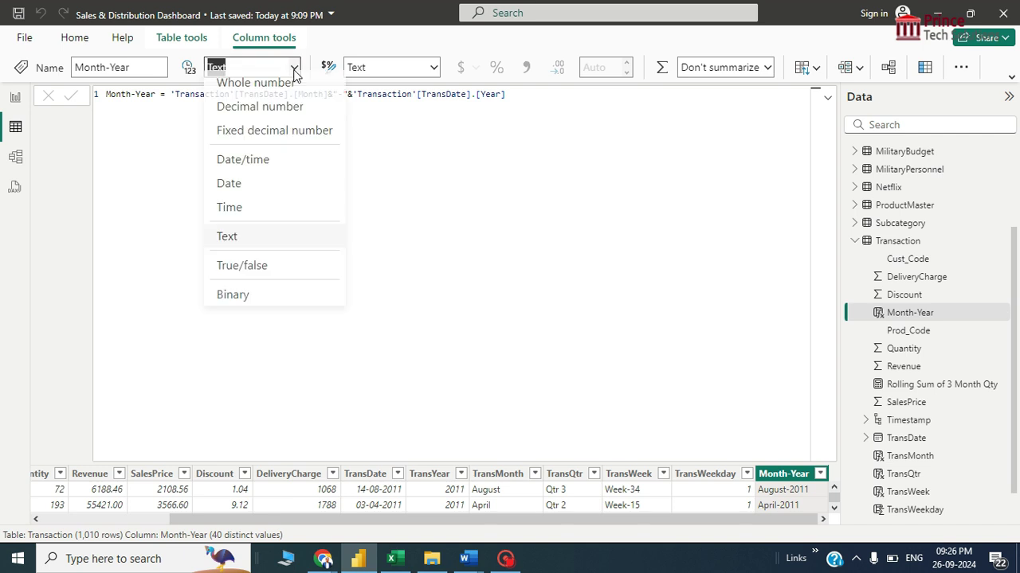
click(230, 194)
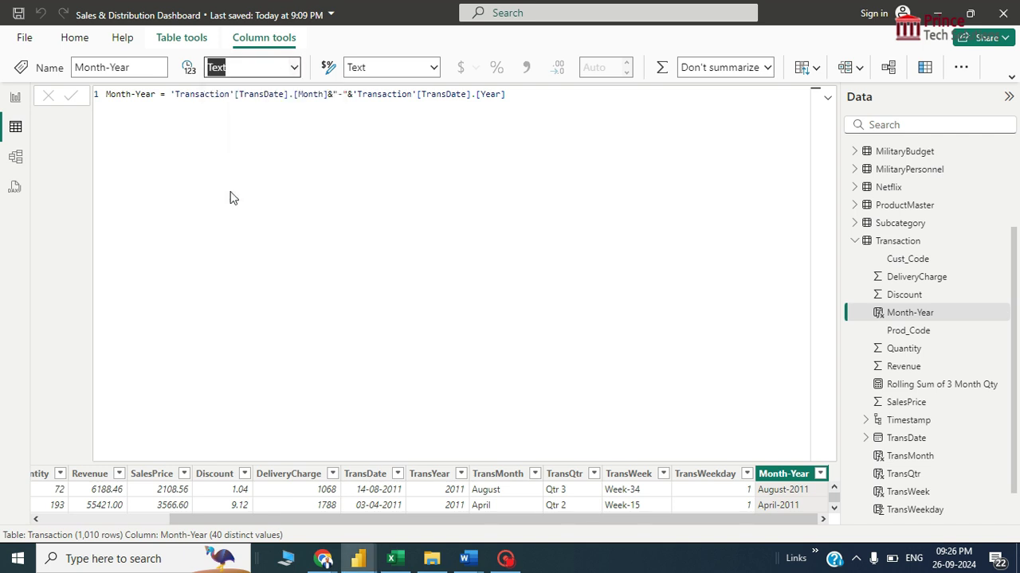
click(587, 345)
Format Month-Year as month and year (March, 2001) and return to Report view.
click(433, 68)
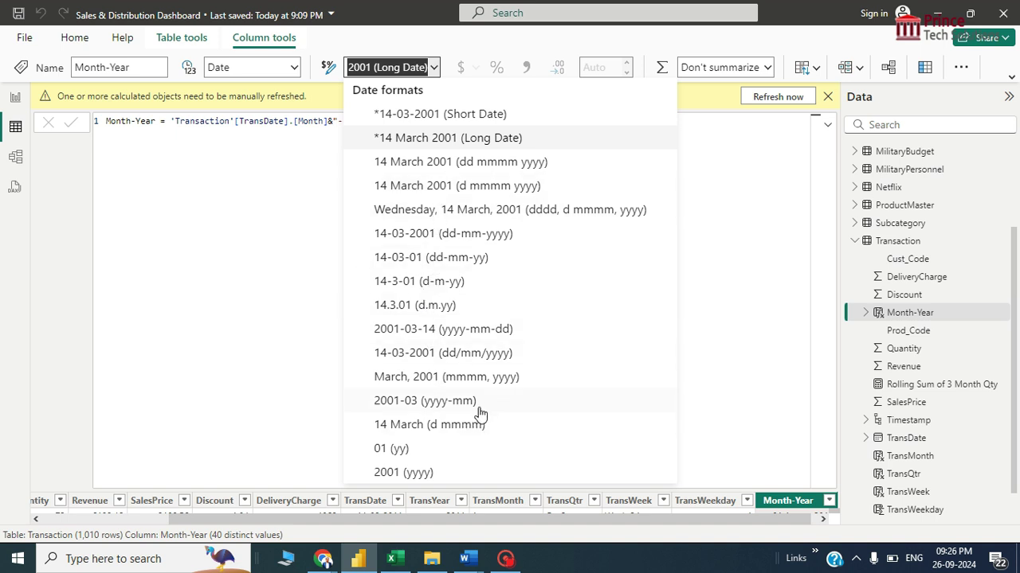
click(441, 381)
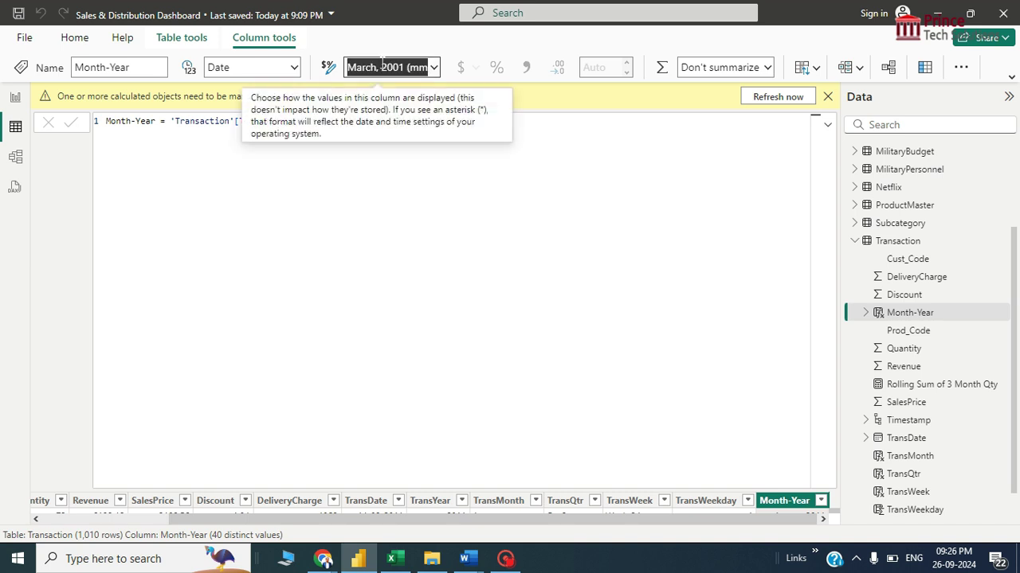
click(16, 99)
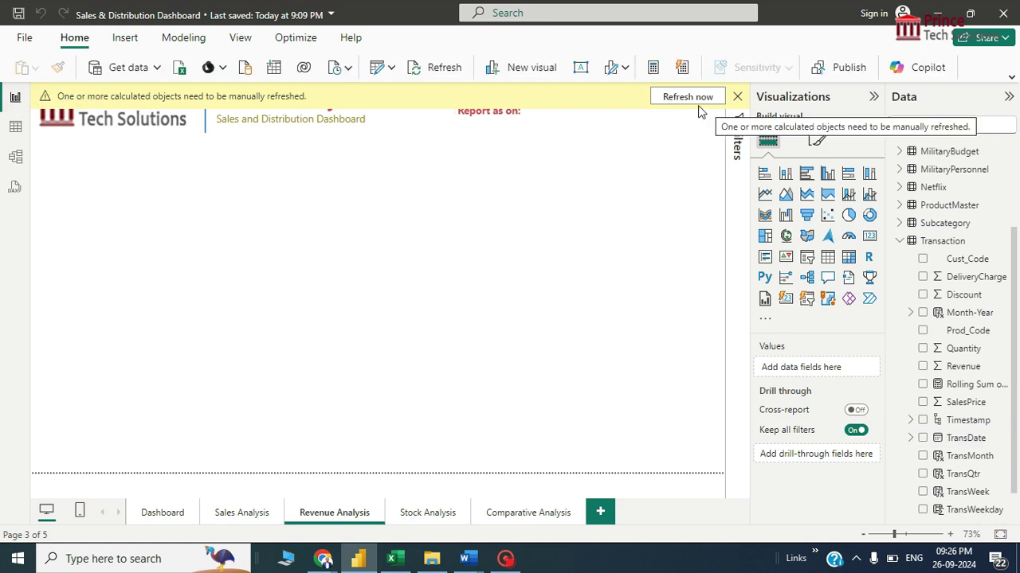
Refresh calculated objects, add an enlarged table visual, and put Month-Year in its columns.
click(694, 97)
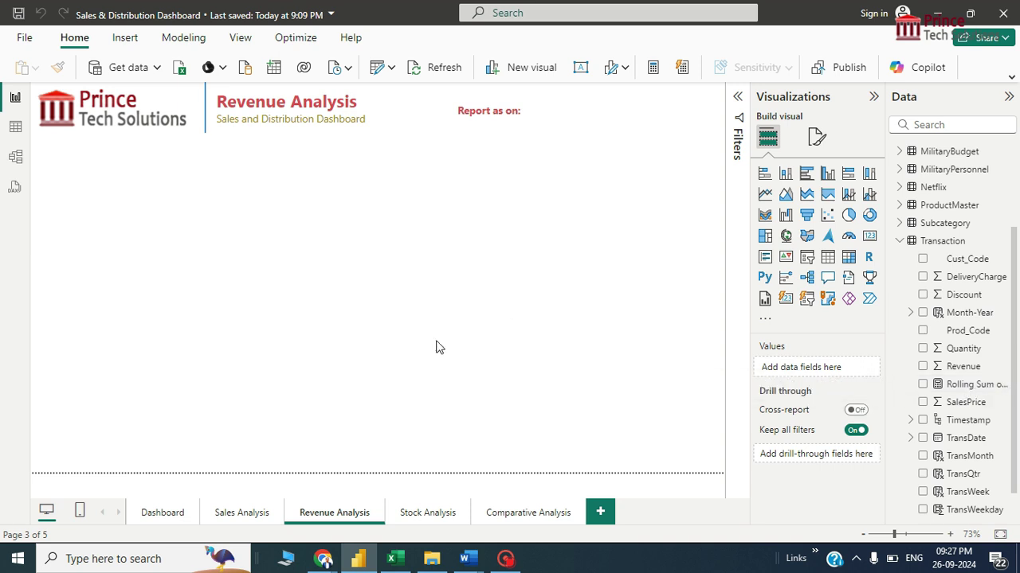
click(828, 259)
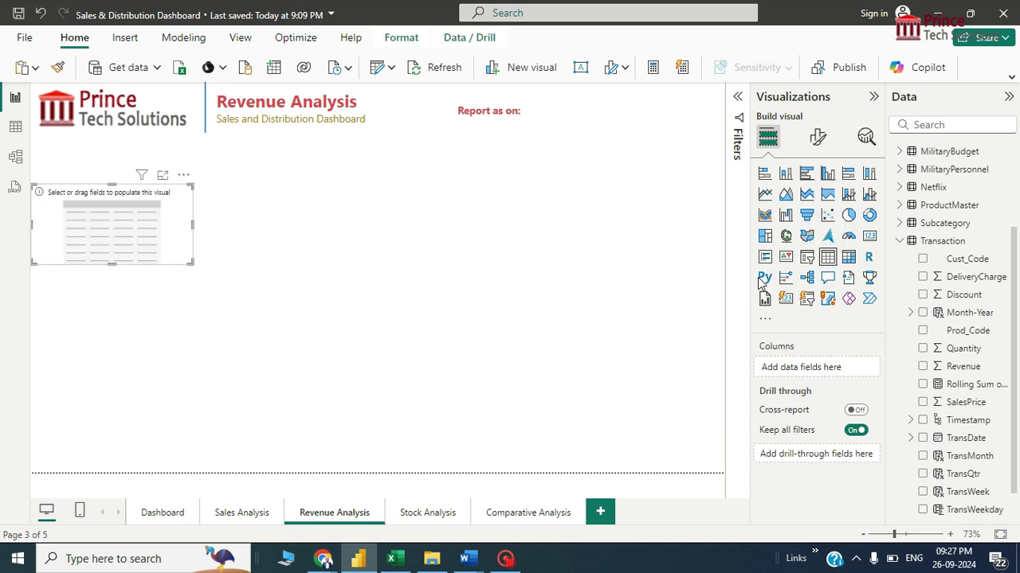
drag(189, 263, 387, 466)
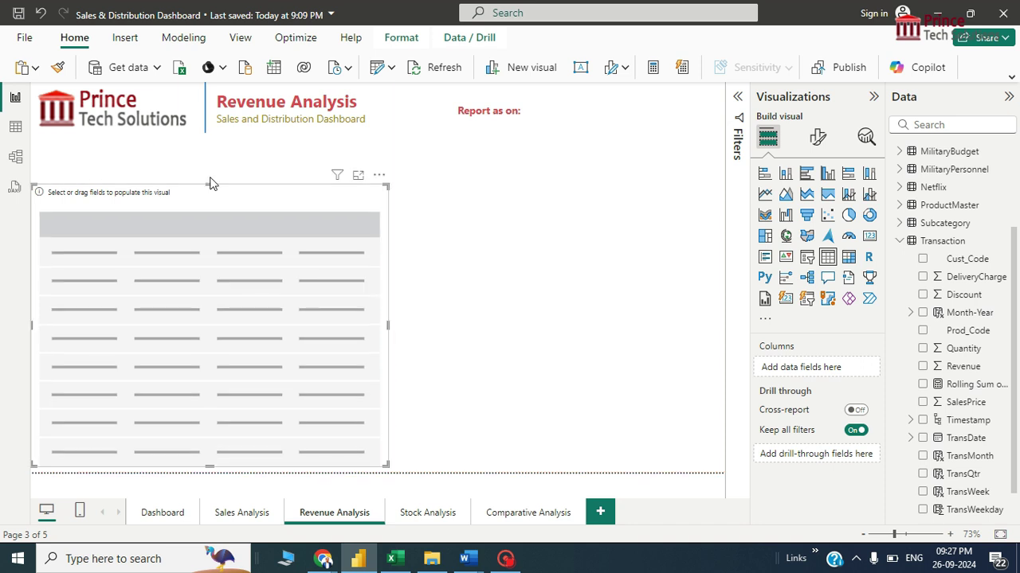
drag(209, 185, 219, 135)
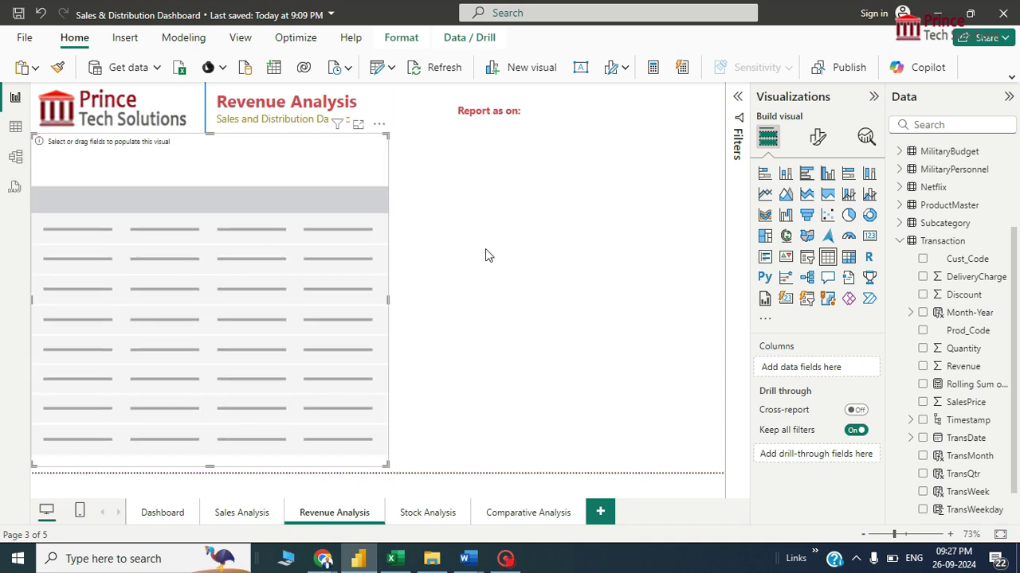
drag(973, 320, 853, 371)
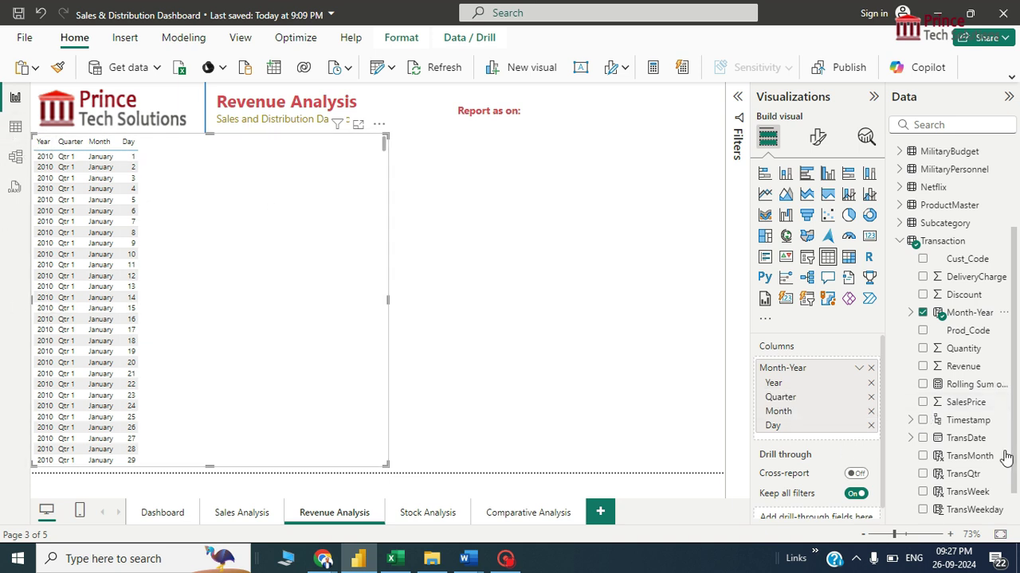
Show plain Month-Year, add Quantity and Rolling Sum of 3 Month Qty, then enlarge the table in Focus mode.
click(859, 372)
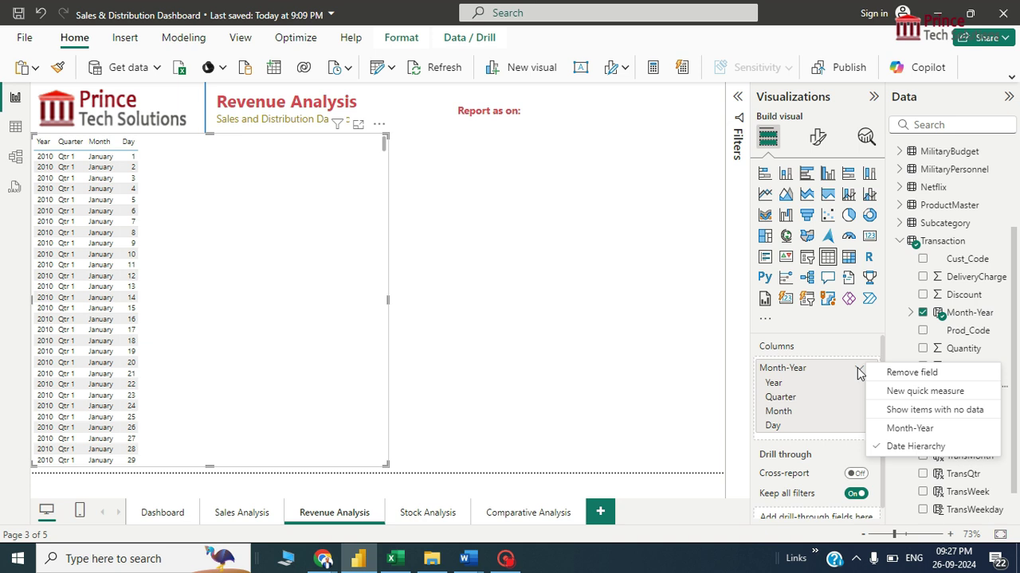
click(909, 428)
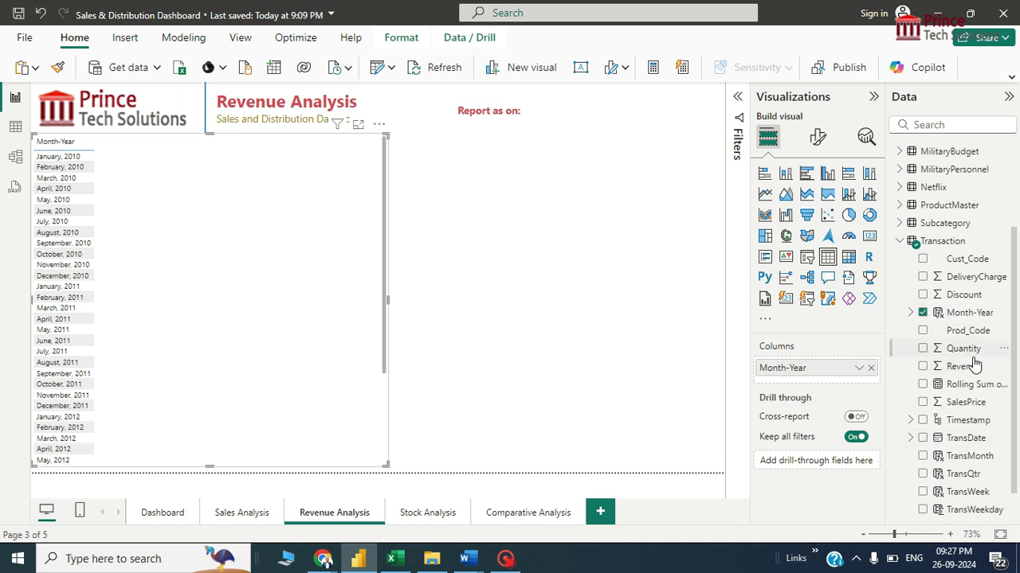
drag(965, 350, 841, 389)
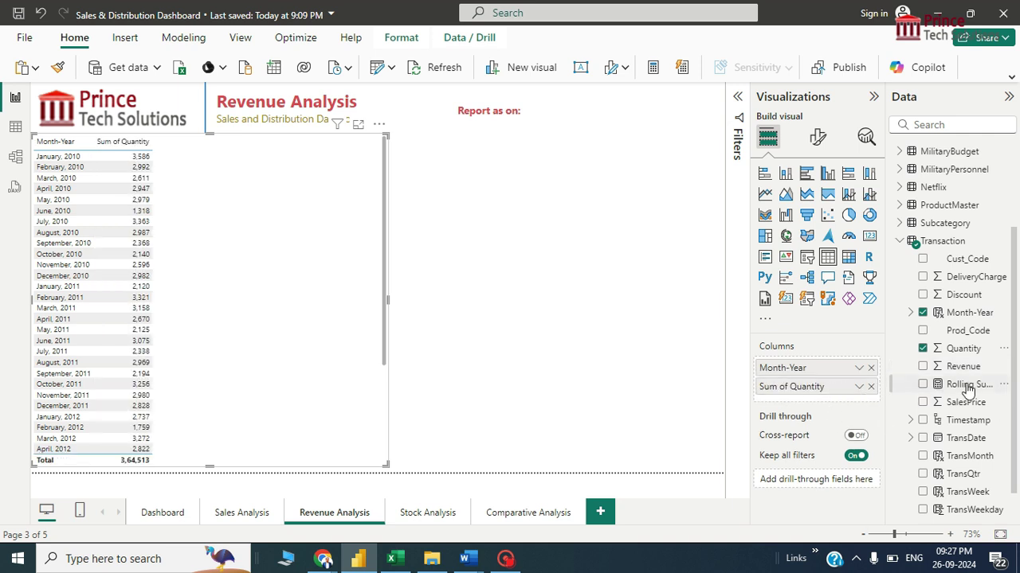
drag(966, 389, 836, 401)
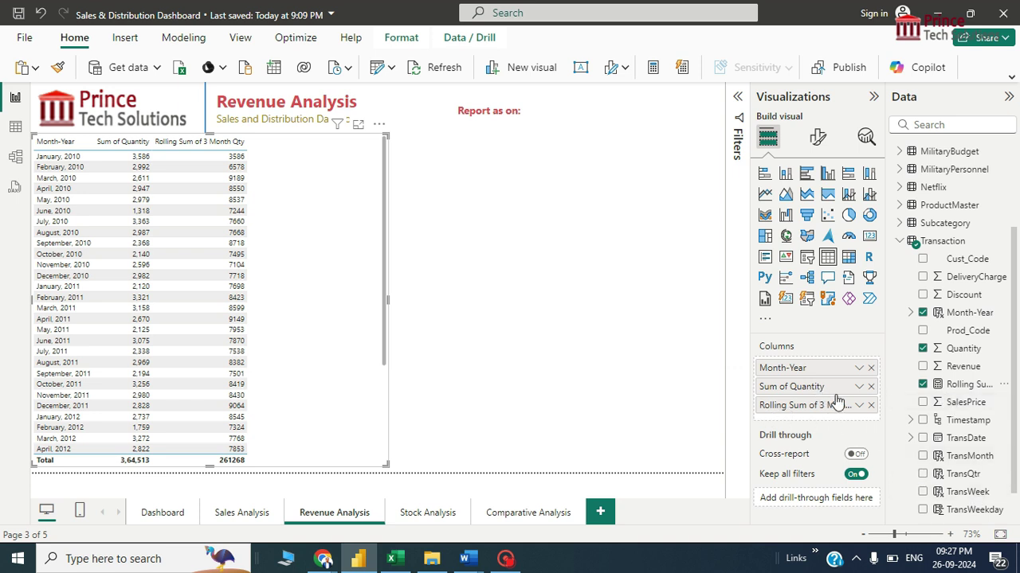
click(357, 127)
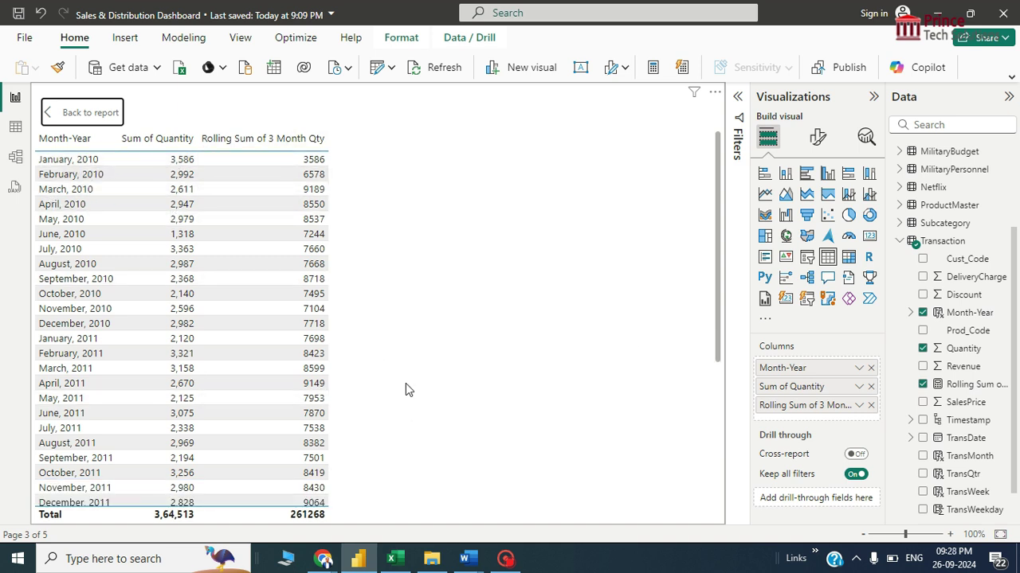
Scroll through the table's monthly rows and bring up the visual's More options menu.
scroll(273, 295, down, 5)
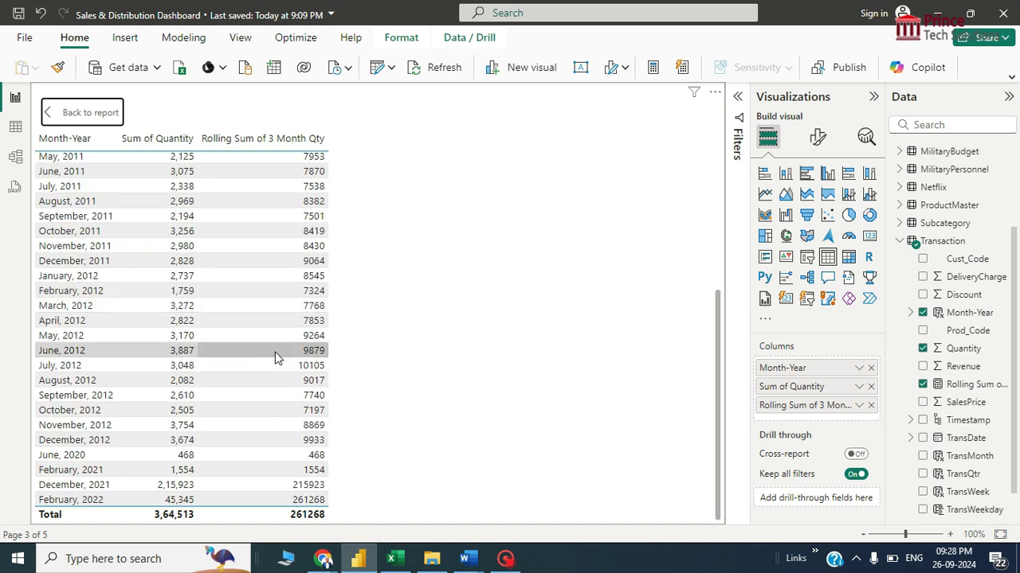
scroll(275, 358, up, 5)
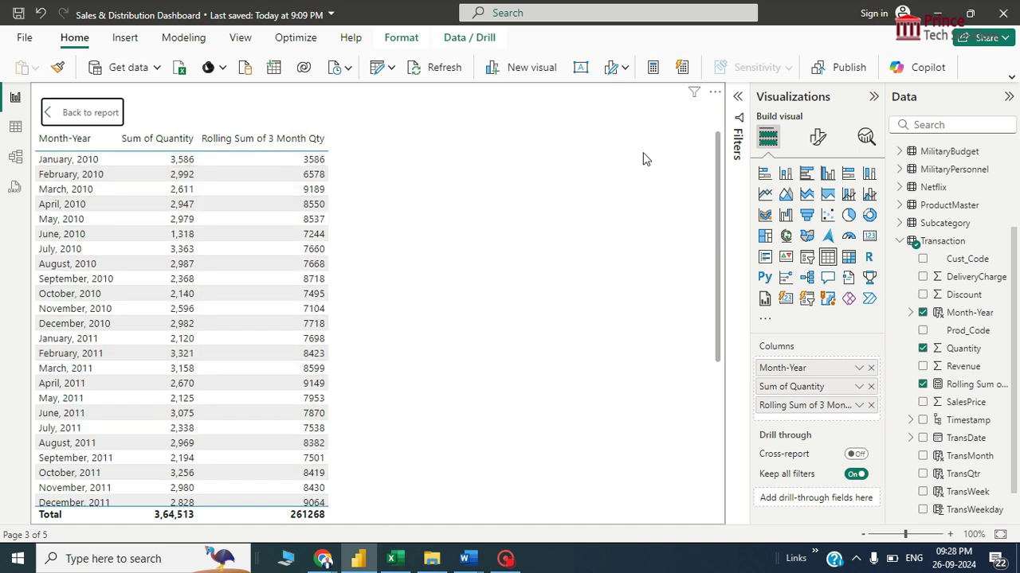
click(715, 94)
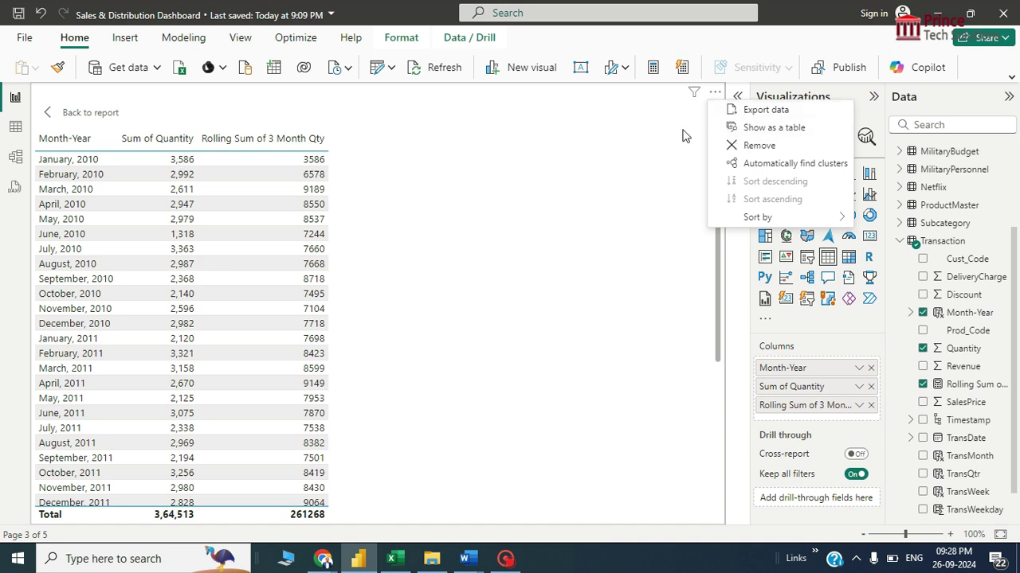
Export the table's data to data rolling.csv.
click(766, 110)
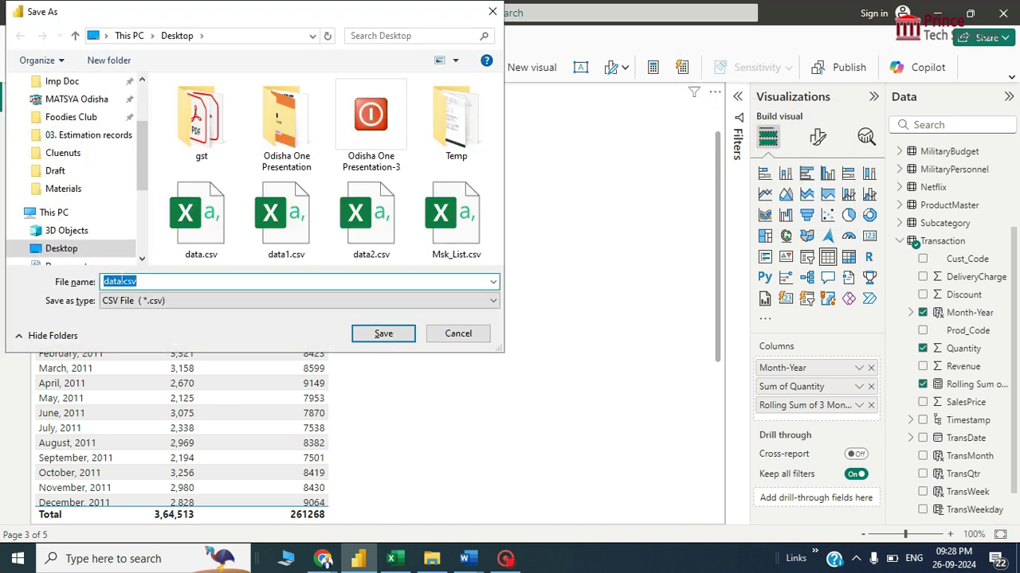
click(120, 281)
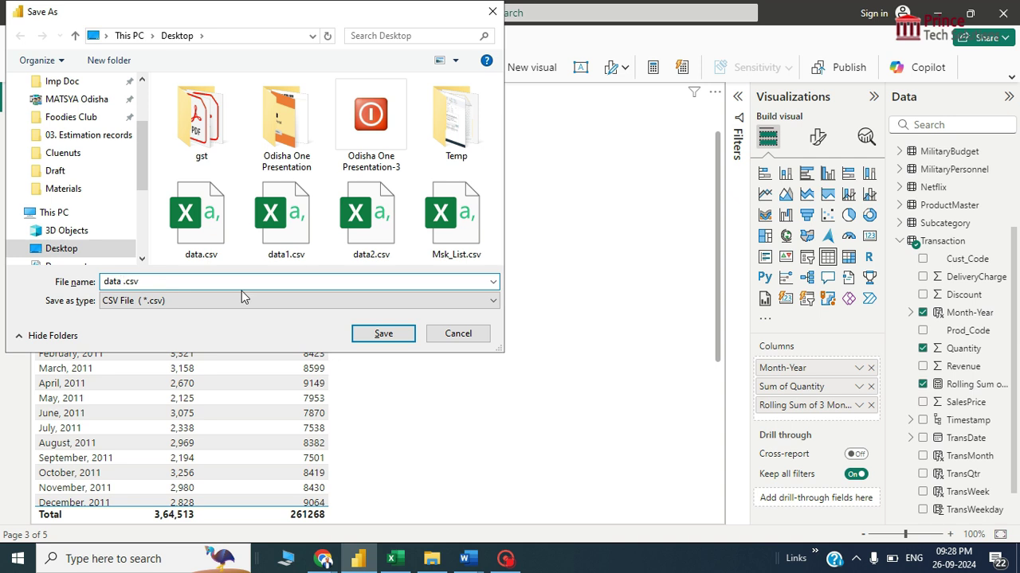
text(rolling)
key(Return)
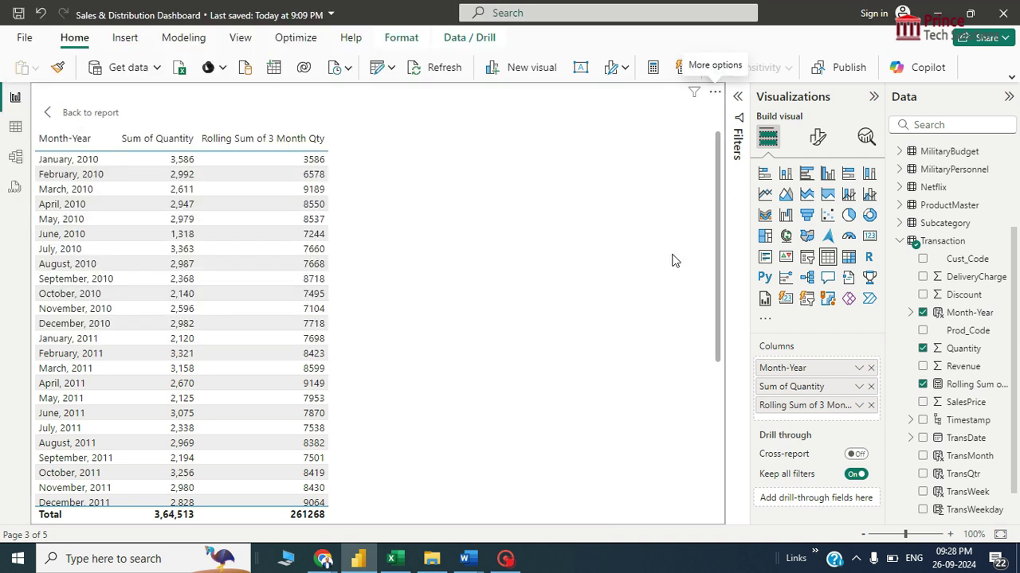
click(715, 92)
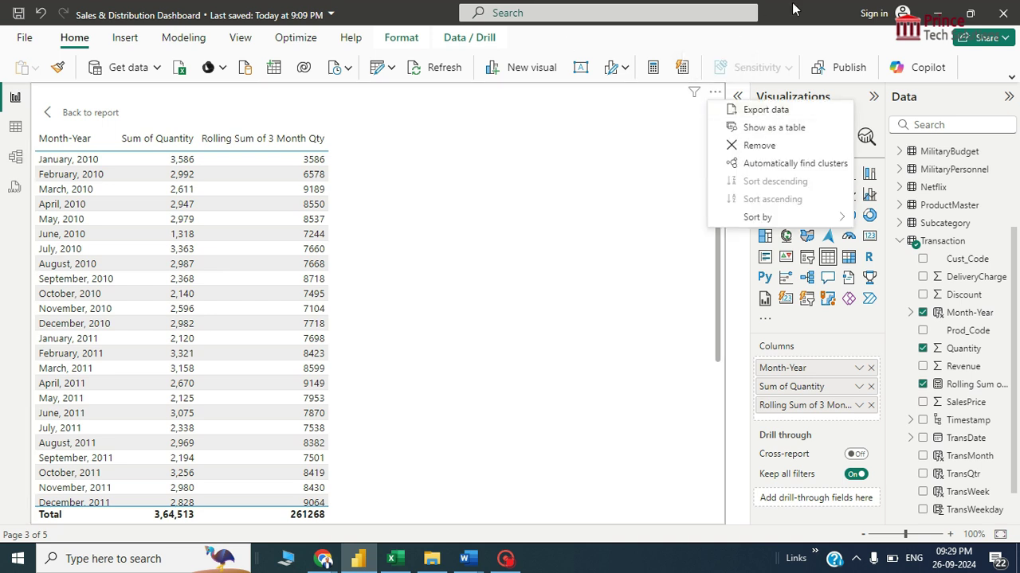
key(Escape)
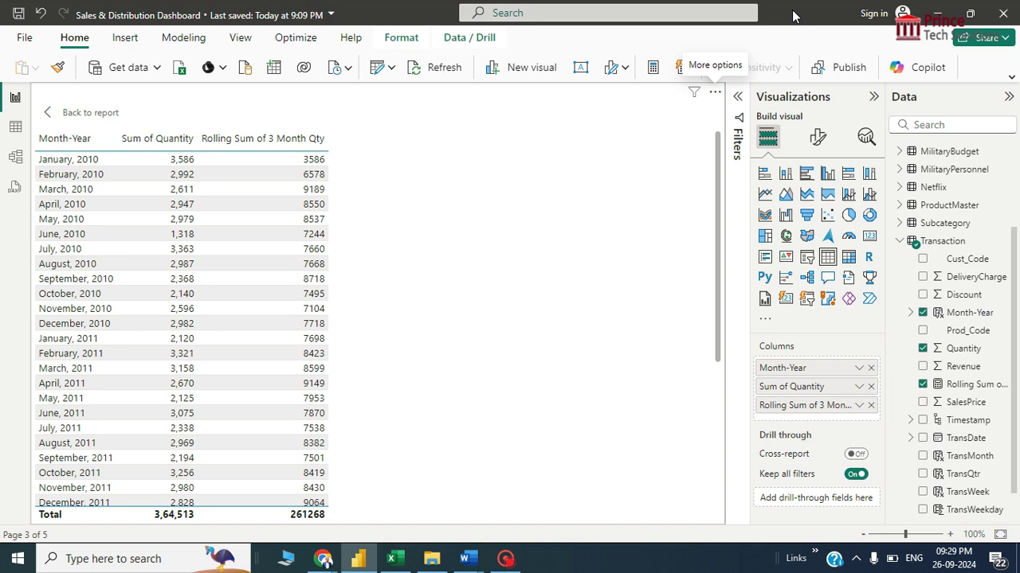
Refresh the desktop and open data rolling.csv in Excel.
key(super+d)
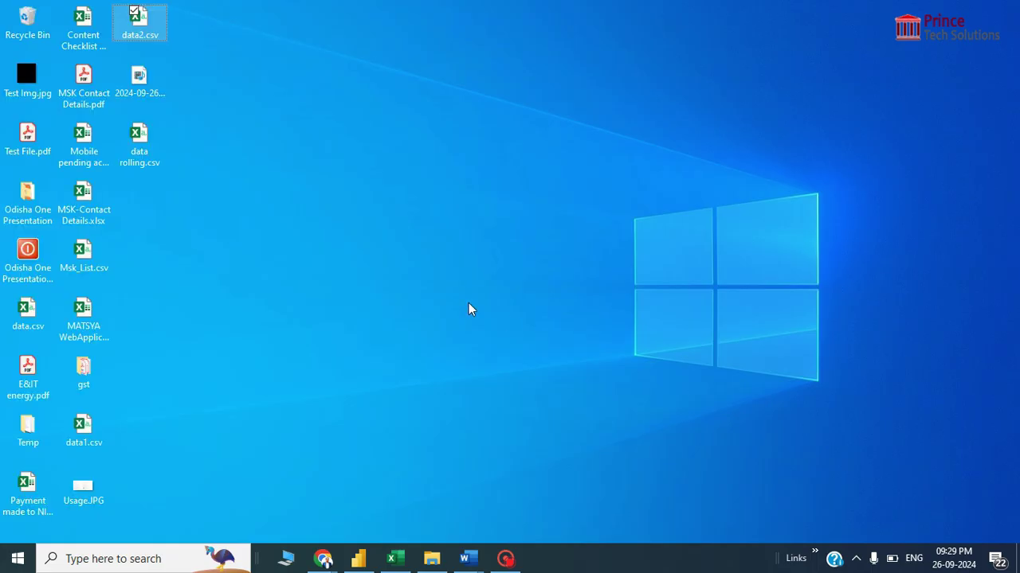
right_click(369, 273)
click(419, 318)
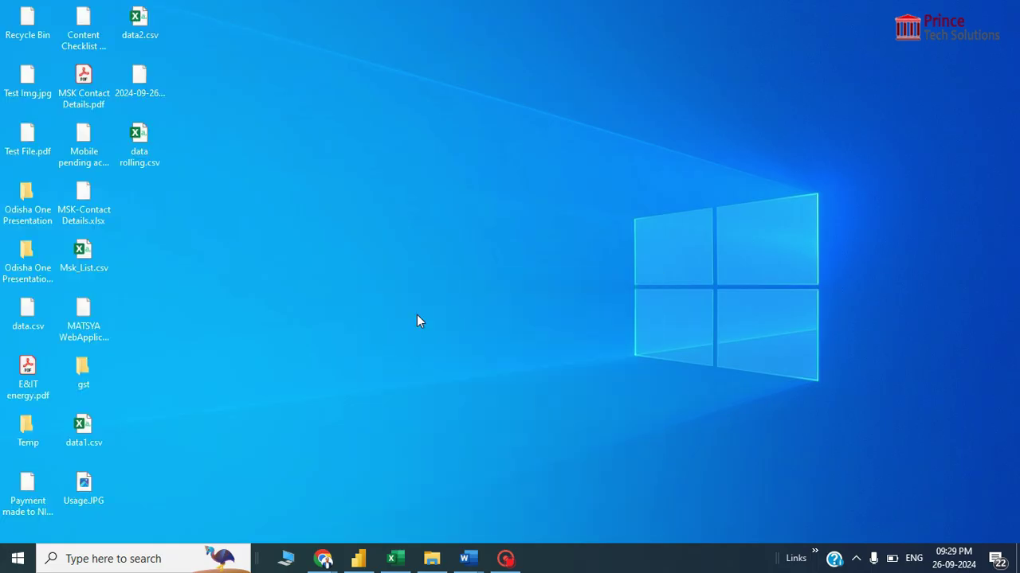
double_click(140, 135)
click(405, 290)
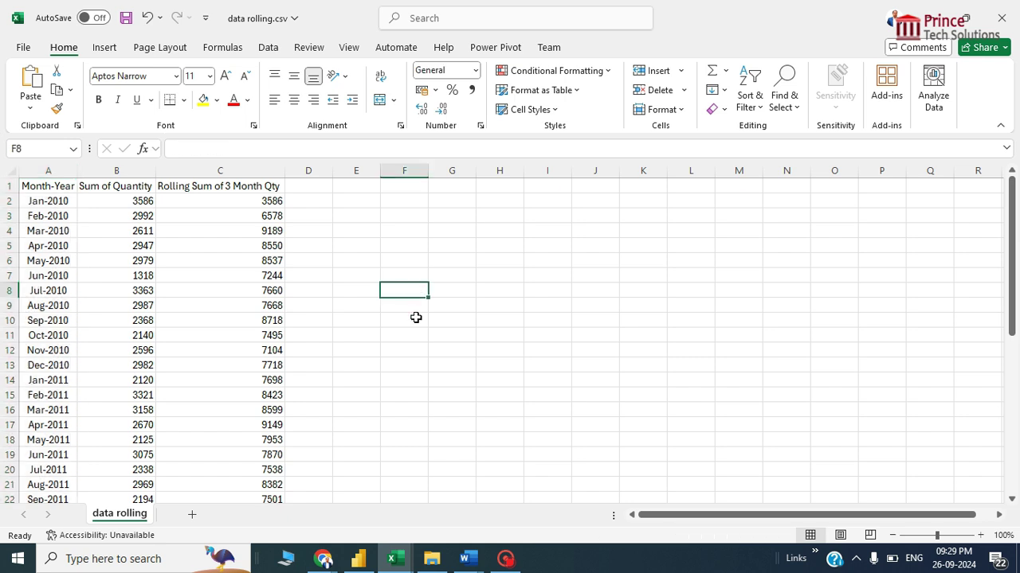
click(40, 199)
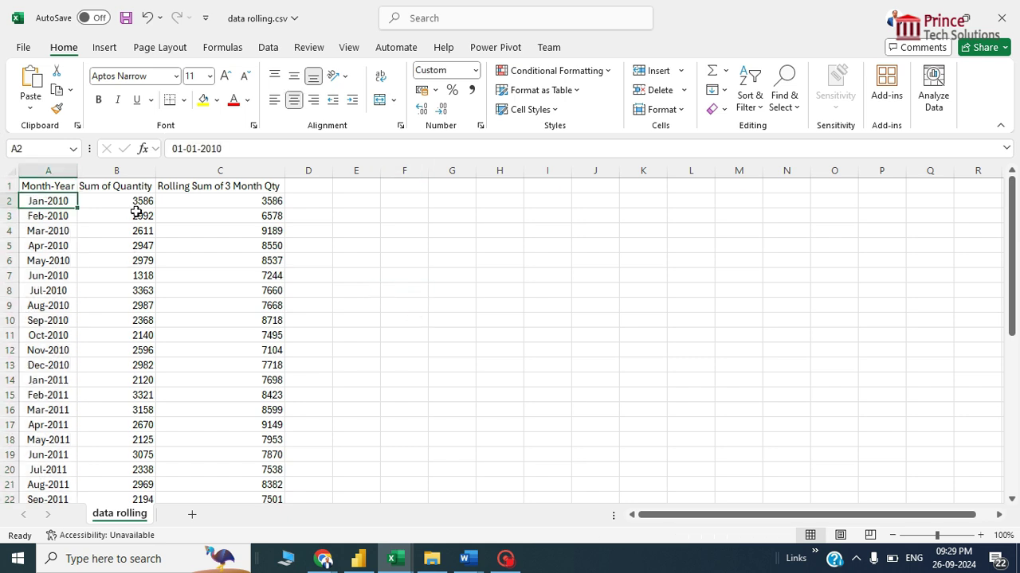
key(Down)
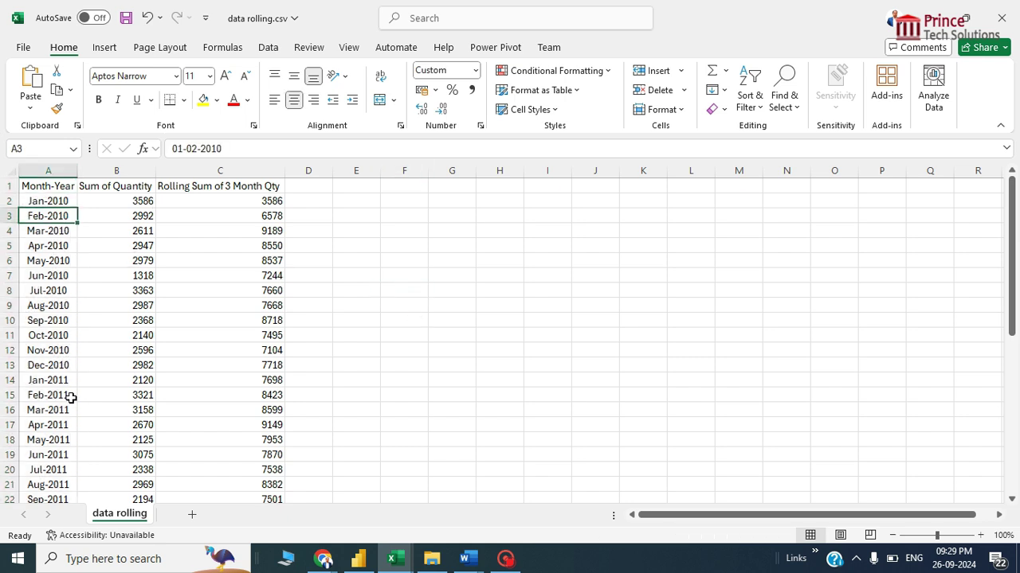
click(63, 368)
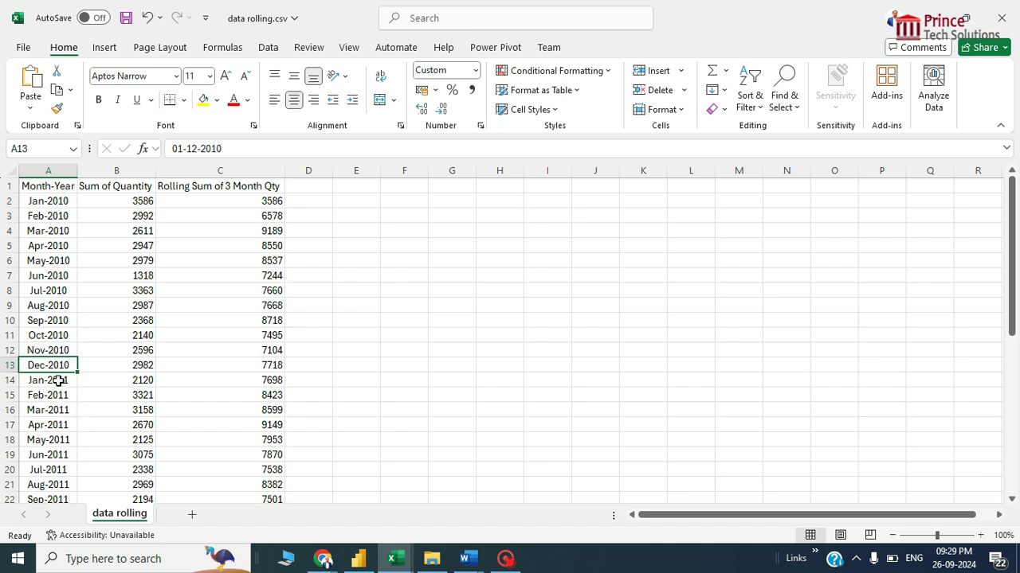
click(59, 380)
click(55, 412)
click(57, 449)
click(510, 320)
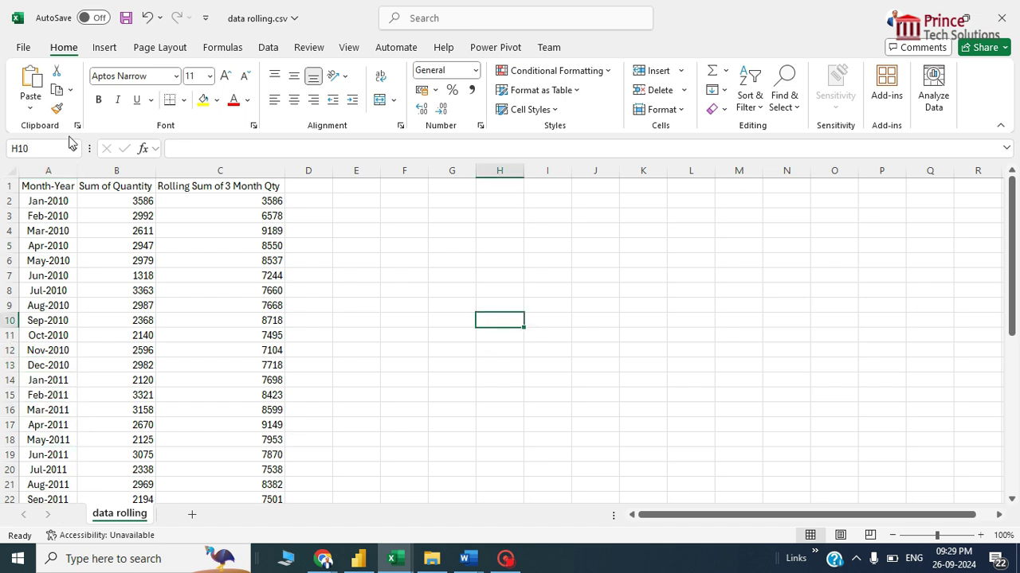
click(540, 283)
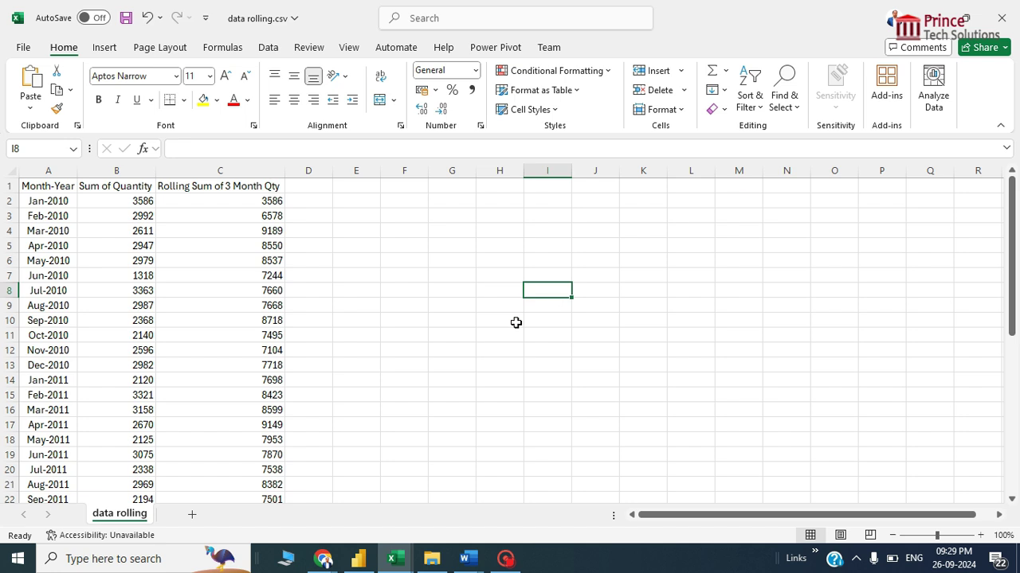
click(44, 201)
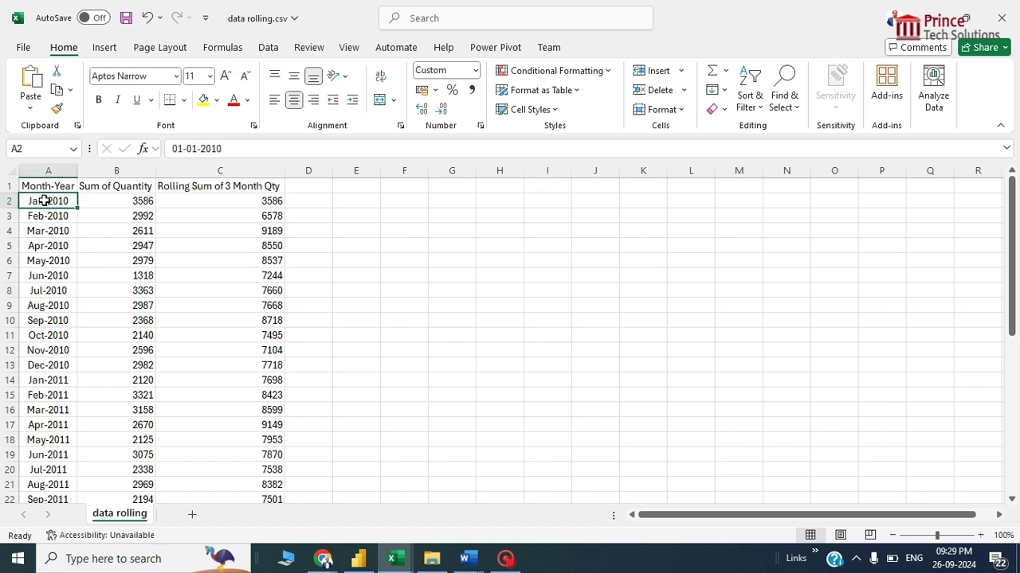
click(133, 202)
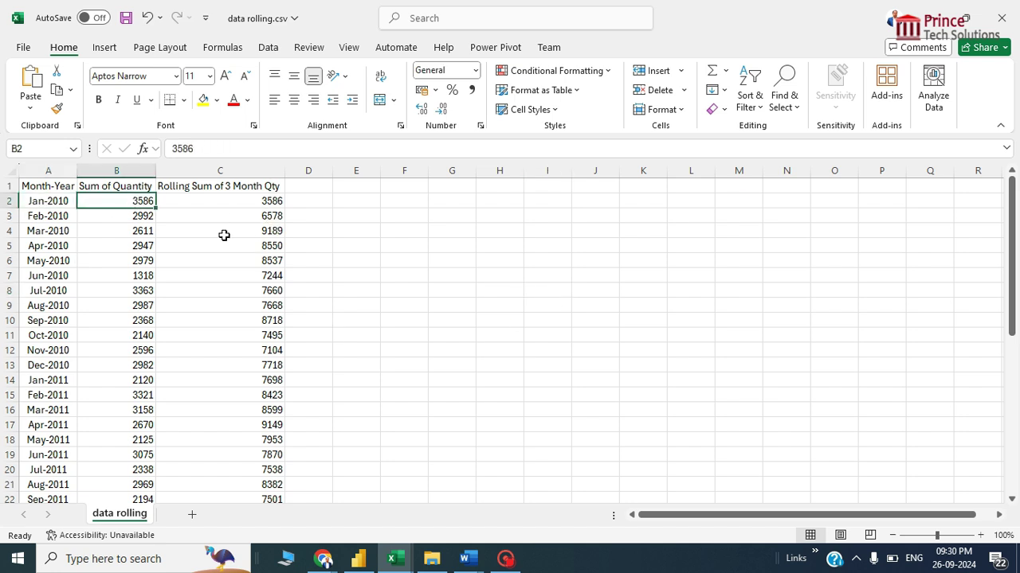
click(271, 201)
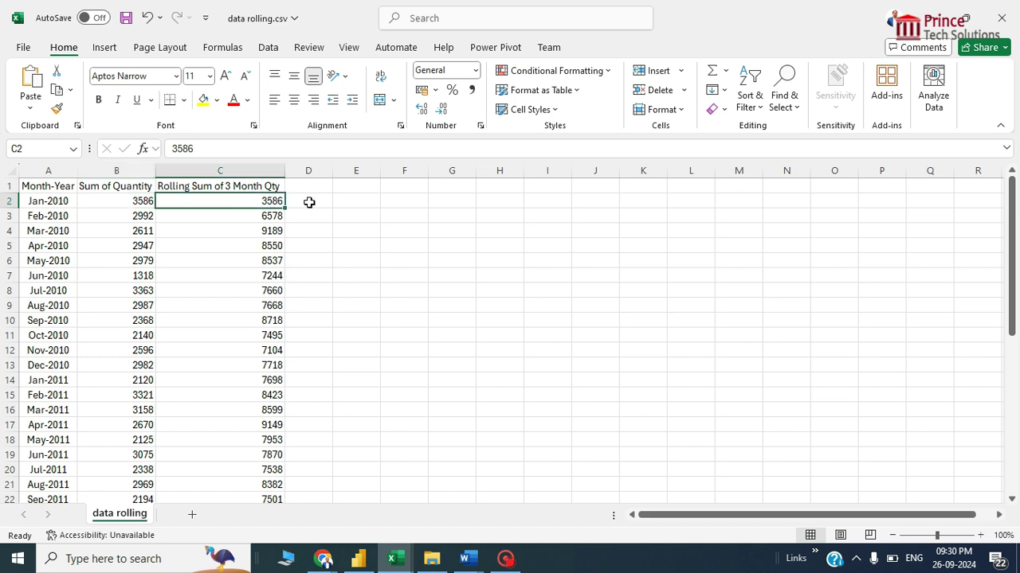
click(49, 216)
click(278, 218)
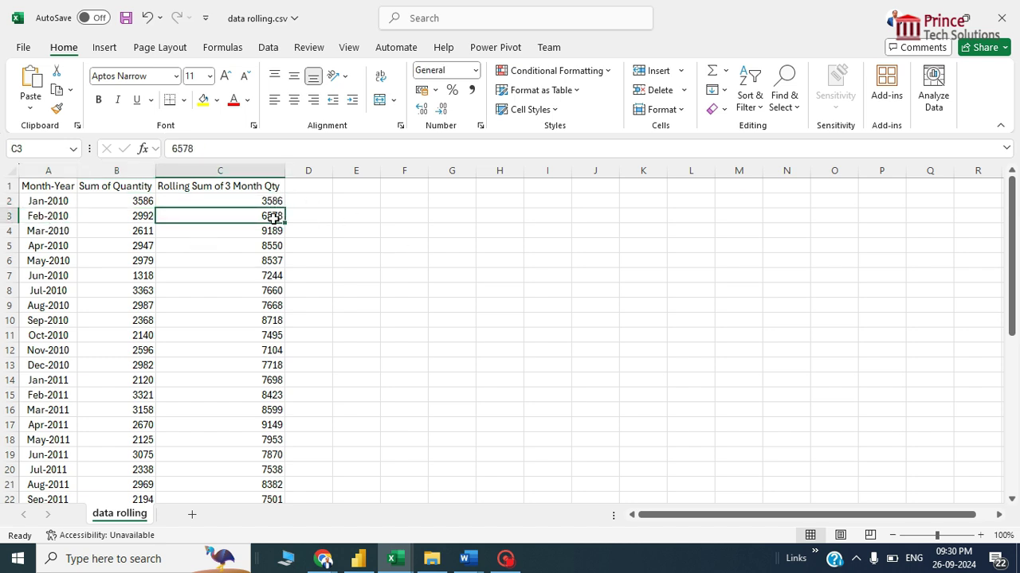
click(127, 218)
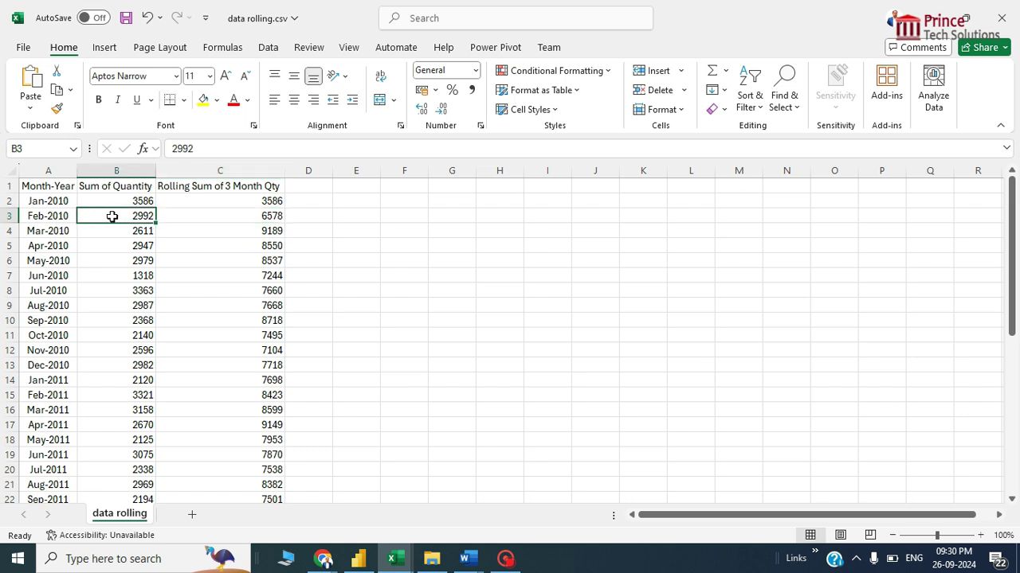
click(277, 222)
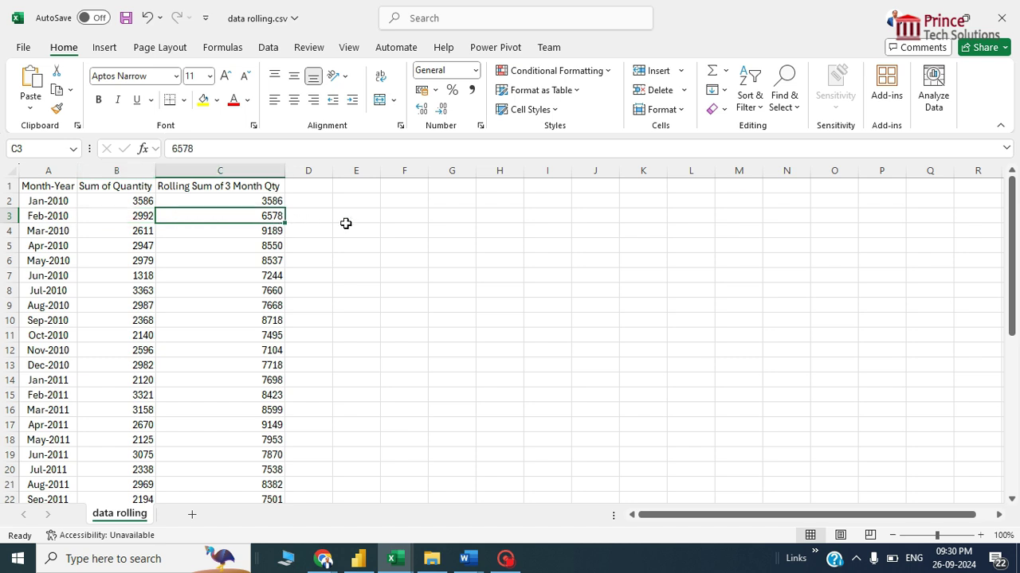
click(136, 215)
shift+click(137, 201)
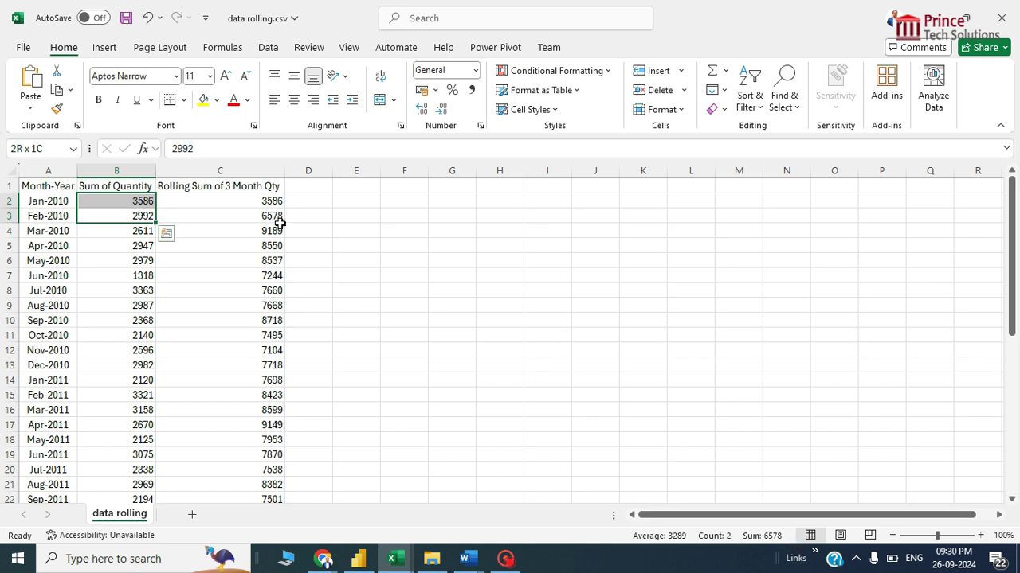
click(255, 215)
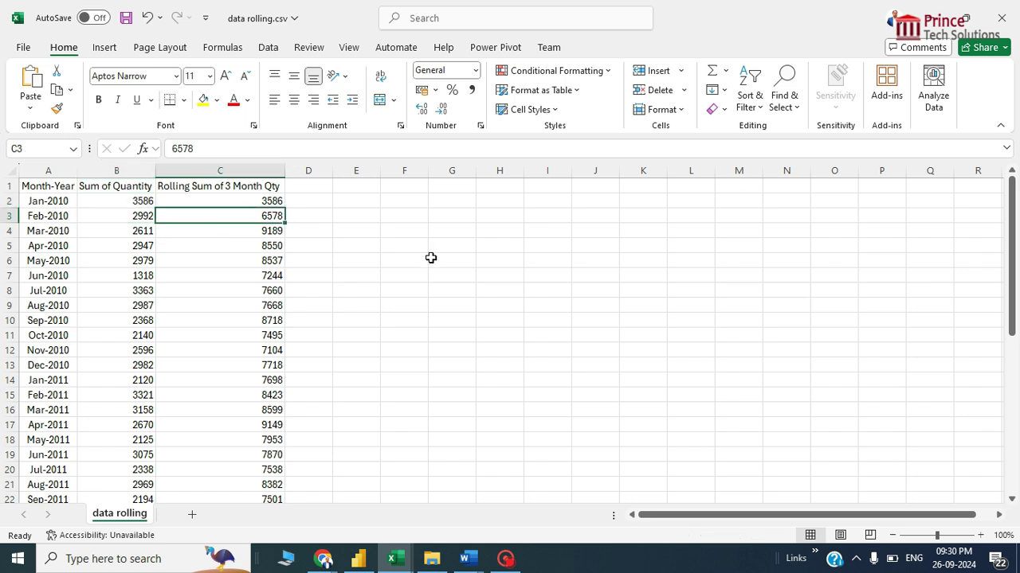
Fill the Feb-2010 rolling sum cell (6578) light green.
click(215, 100)
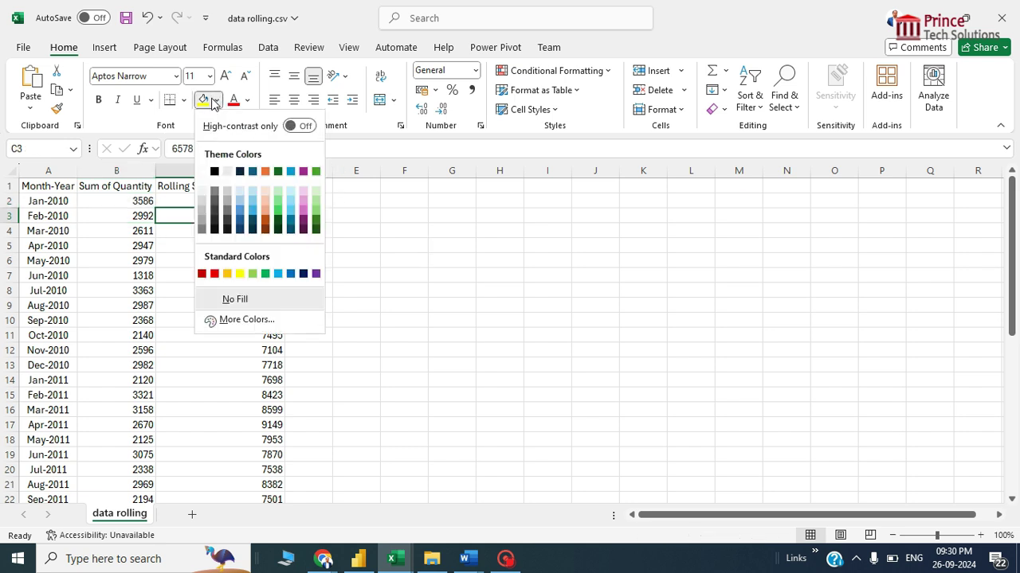
click(249, 273)
click(402, 272)
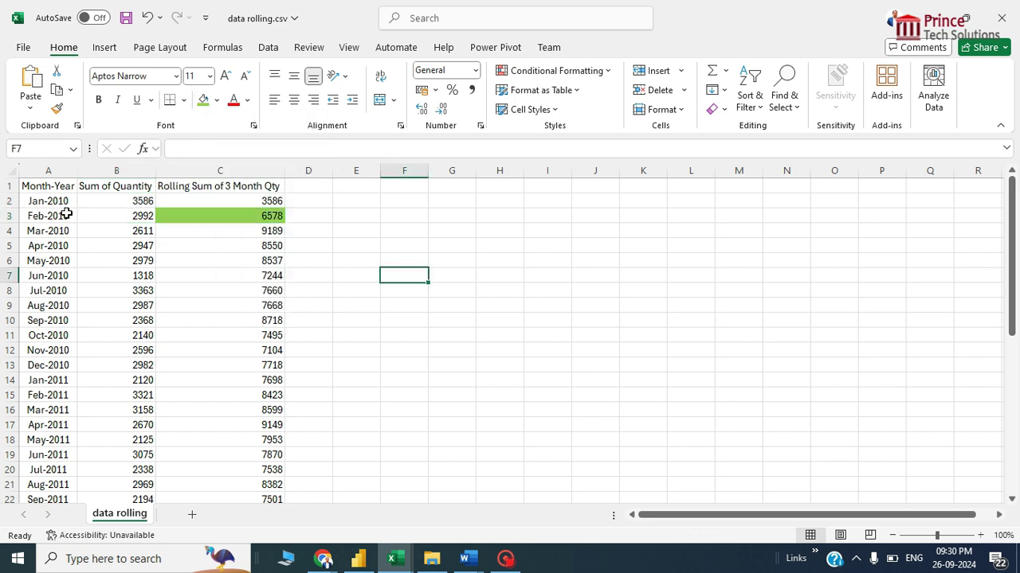
Confirm Jan–Mar 2010 quantities total 9189 and fill March's rolling sum green.
click(134, 231)
click(263, 232)
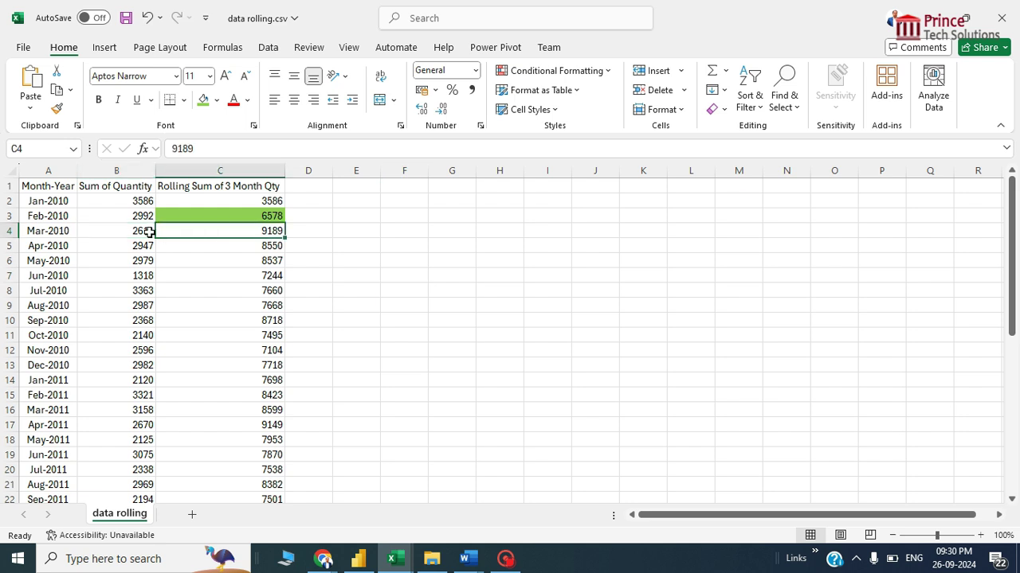
drag(143, 231, 147, 201)
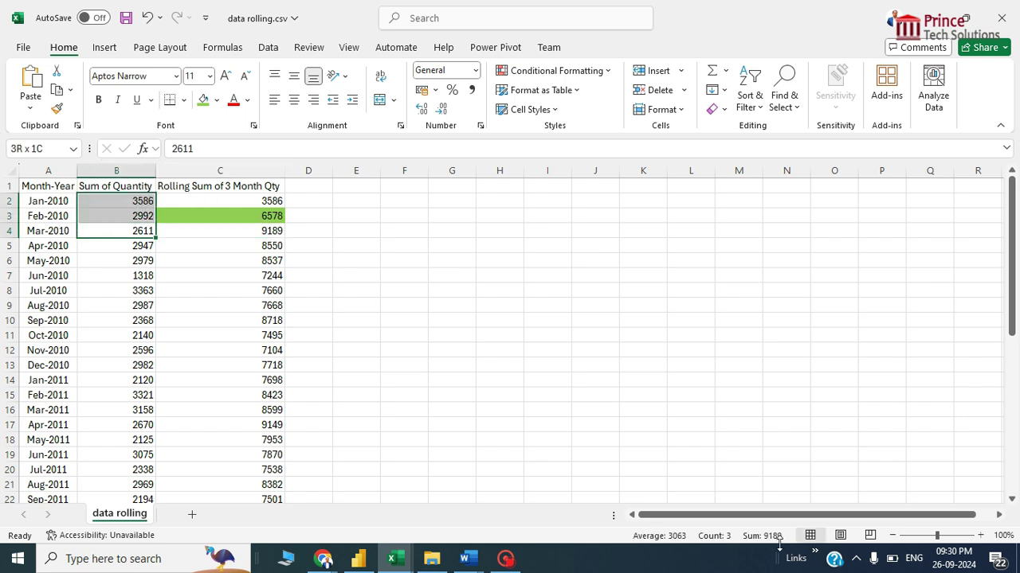
click(267, 233)
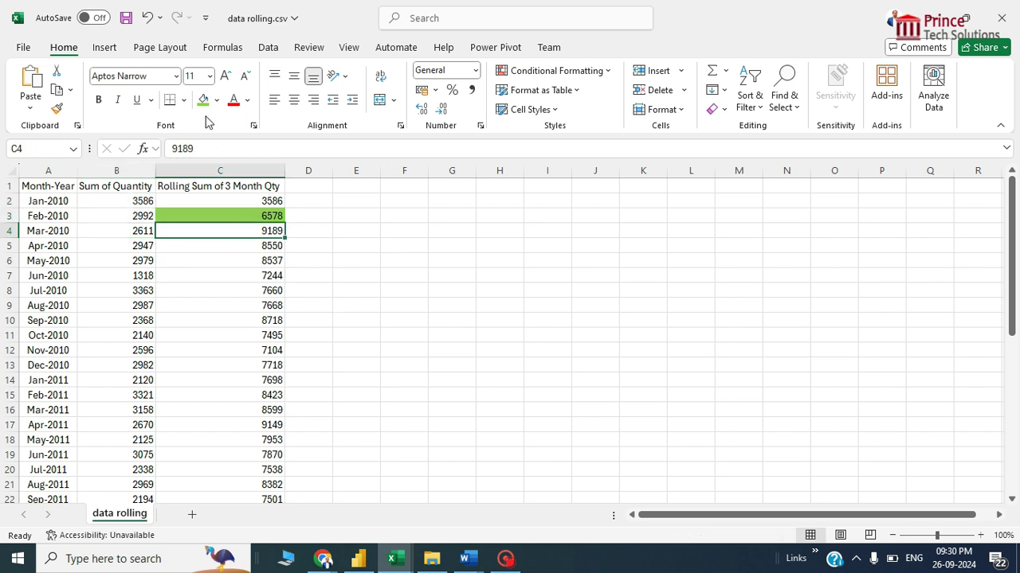
click(203, 100)
Fill Jan-2010's 3586 green, then total Jan–Apr quantities against April's 8550.
click(252, 199)
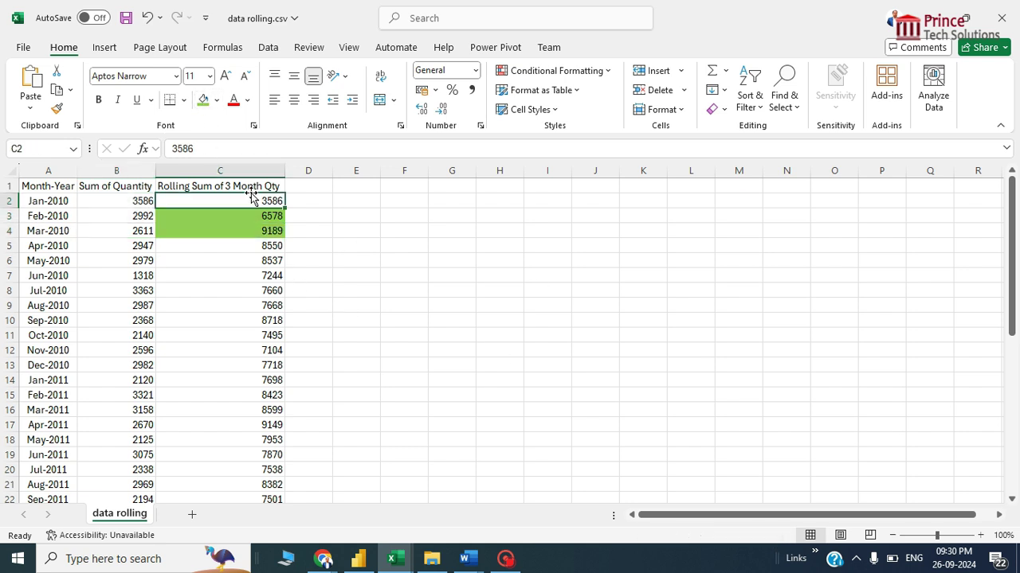
click(203, 100)
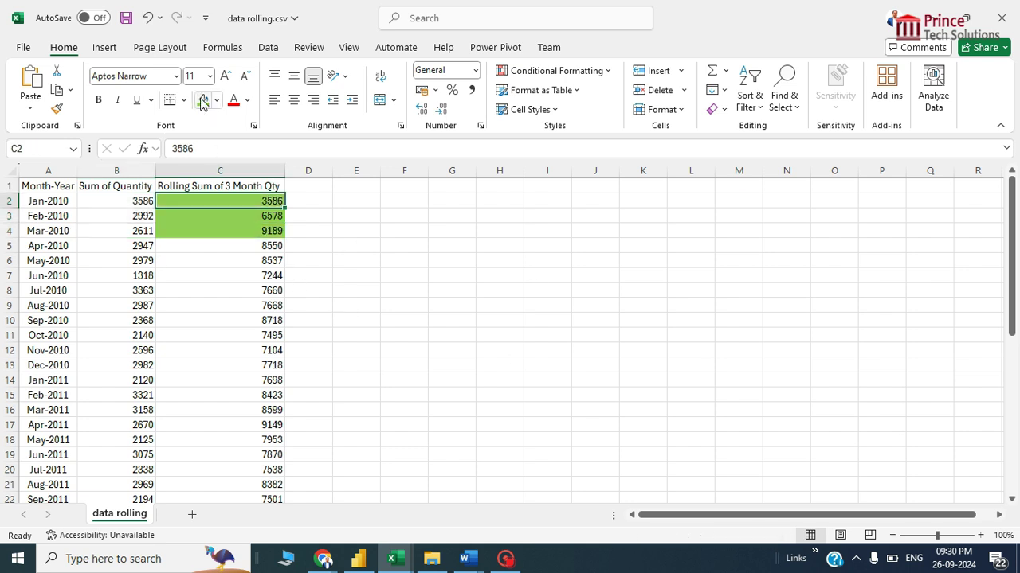
click(253, 246)
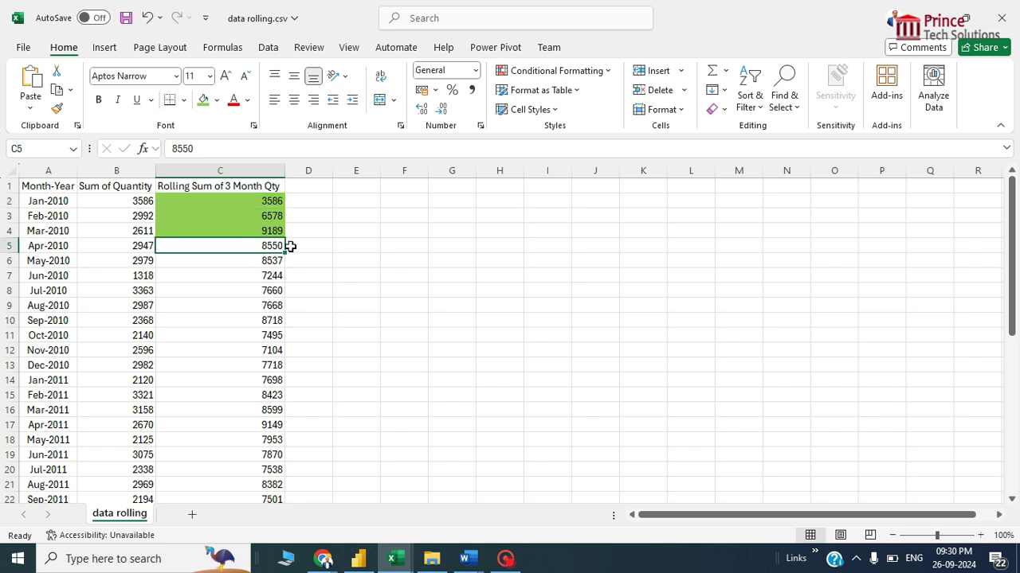
drag(137, 244, 149, 201)
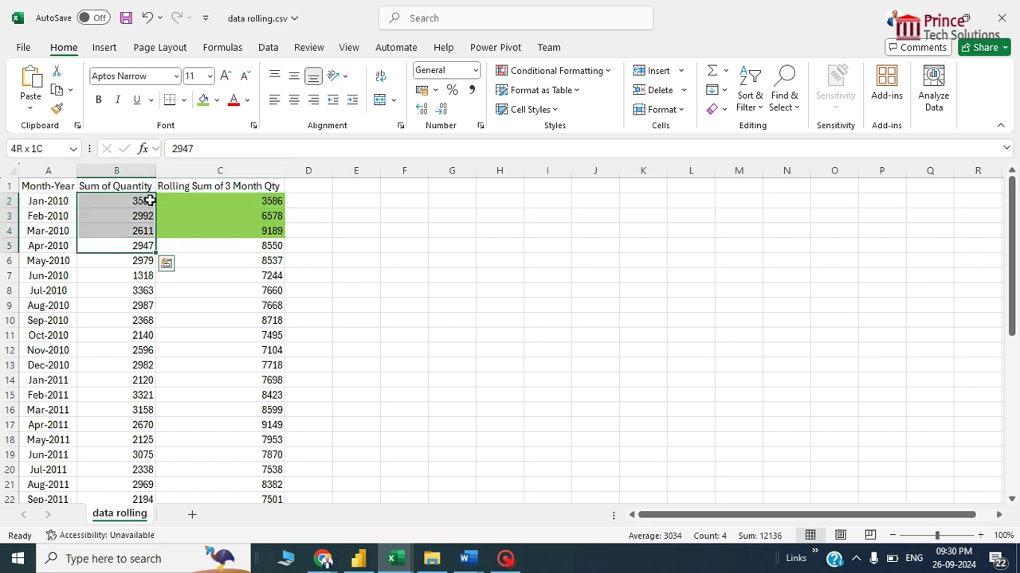
click(382, 289)
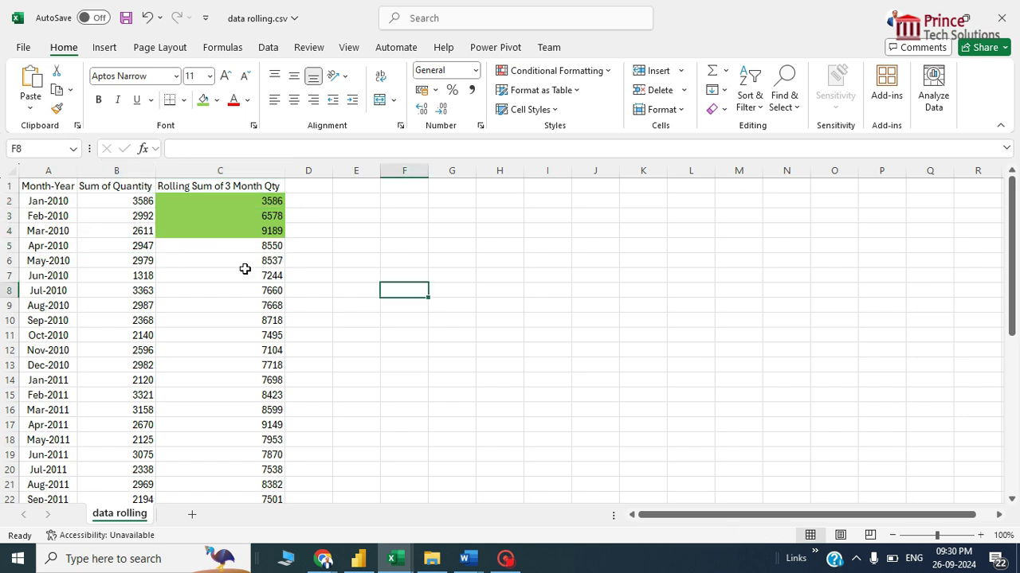
Confirm Feb–Apr 2010 quantities sum to 8550 and fill April's rolling sum green.
click(134, 245)
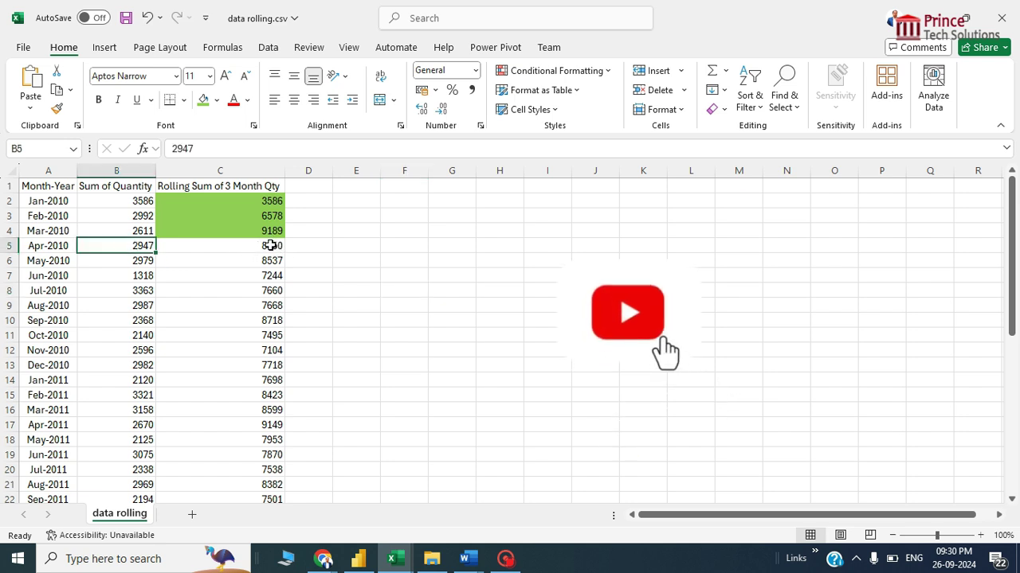
shift+click(141, 232)
shift+click(141, 217)
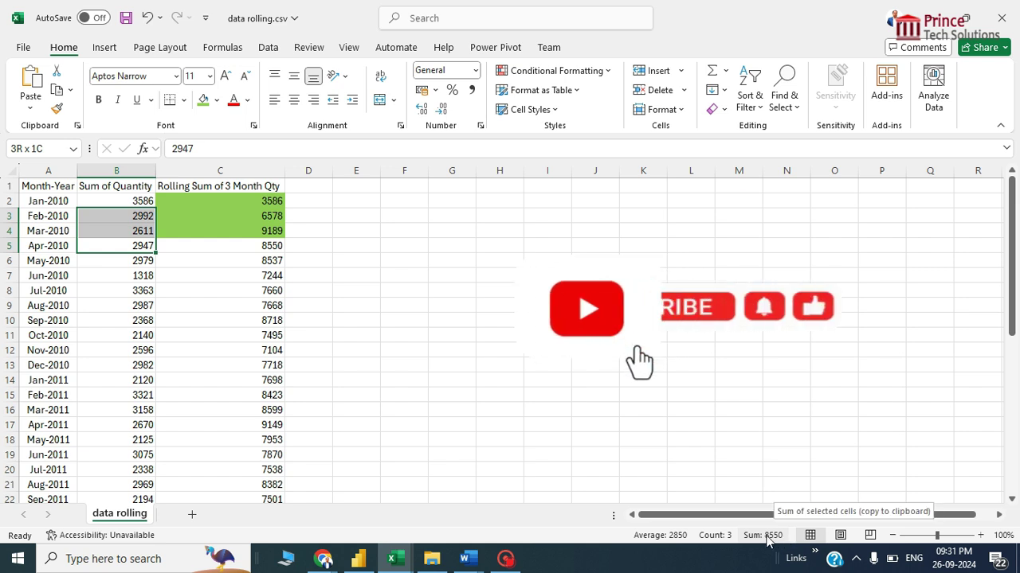
click(268, 243)
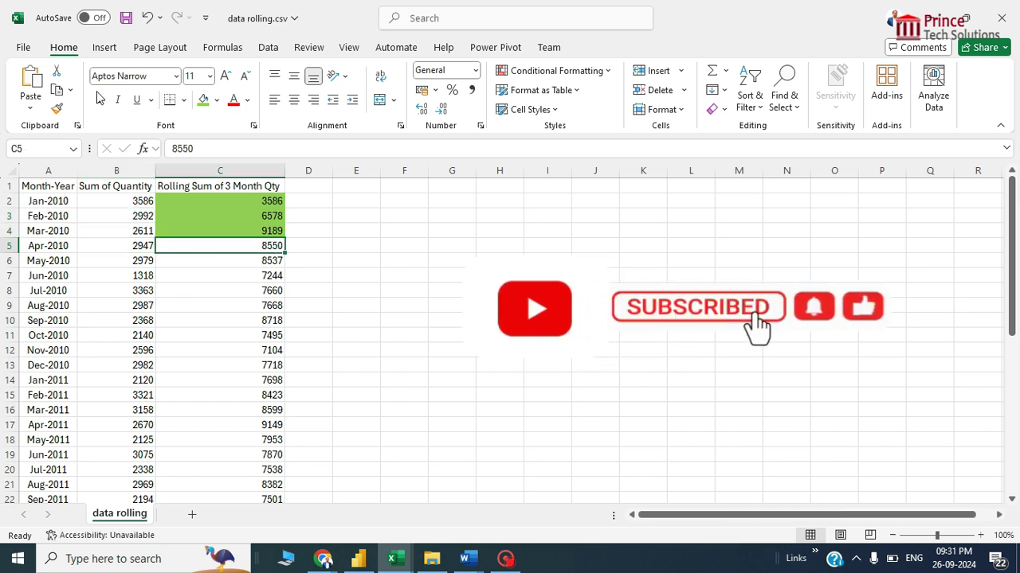
click(203, 100)
Click around the worksheet, then select May-2010's rolling sum of 8537.
click(458, 318)
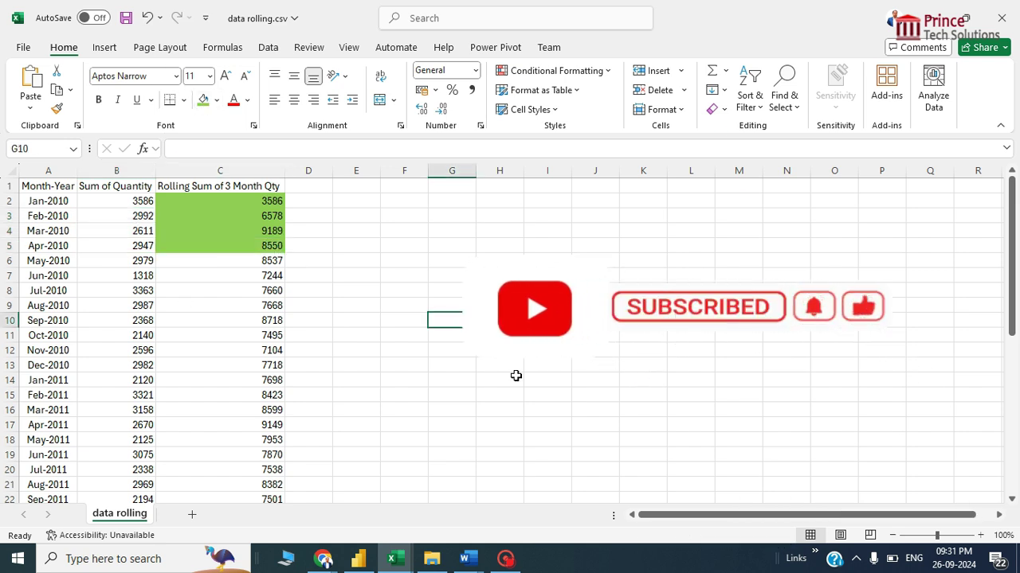
click(642, 365)
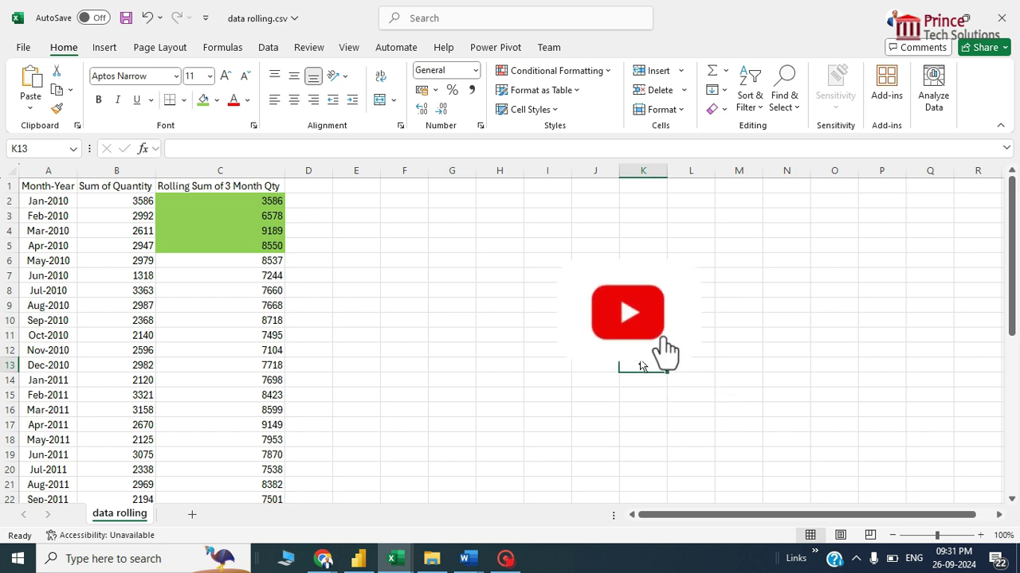
click(366, 302)
click(489, 393)
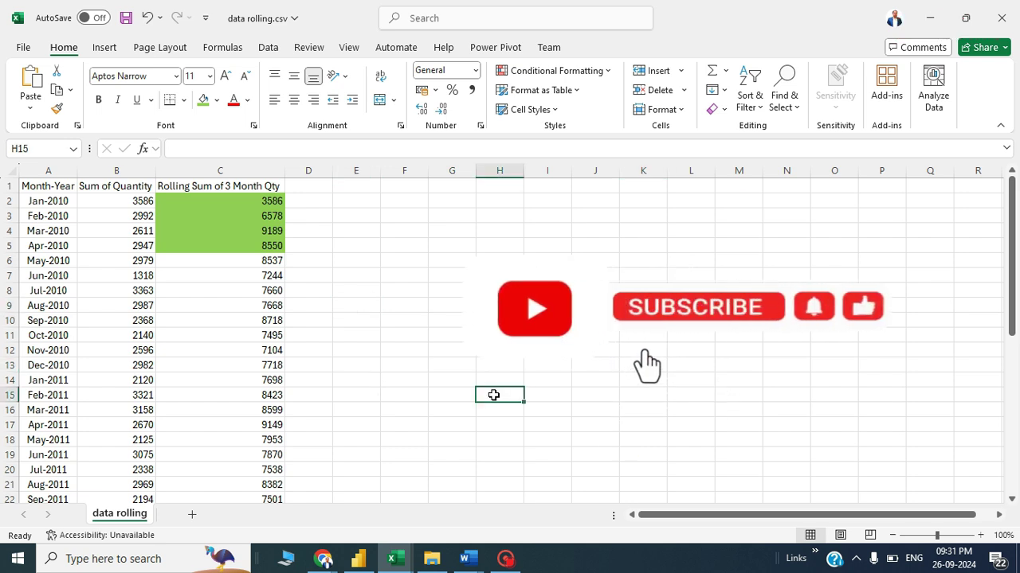
click(470, 476)
click(403, 320)
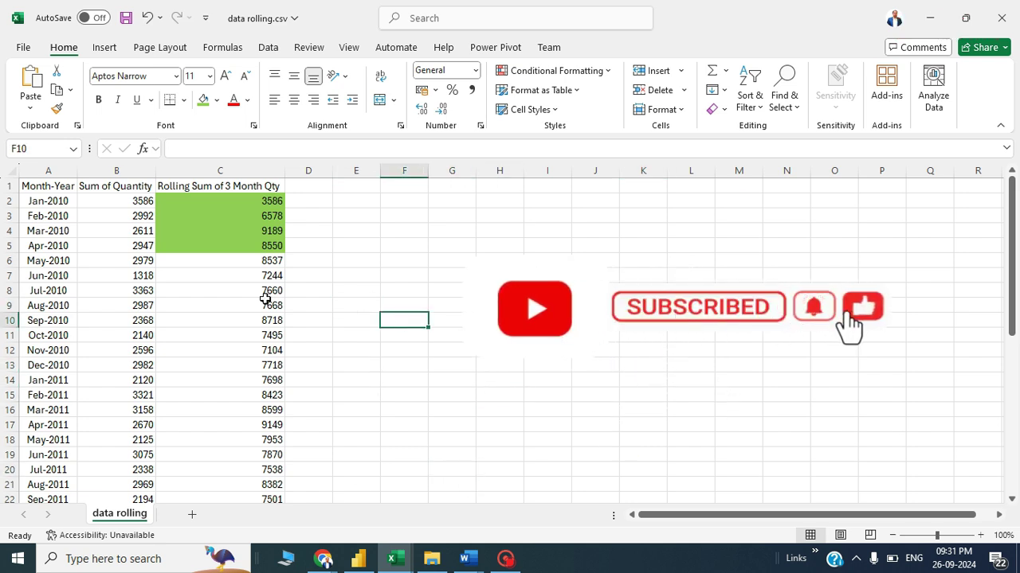
click(241, 262)
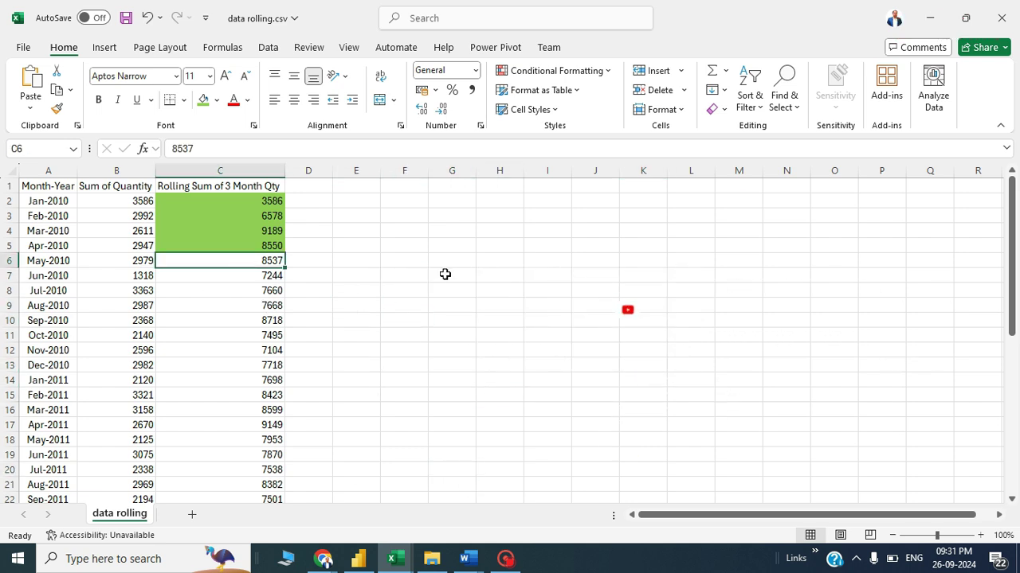